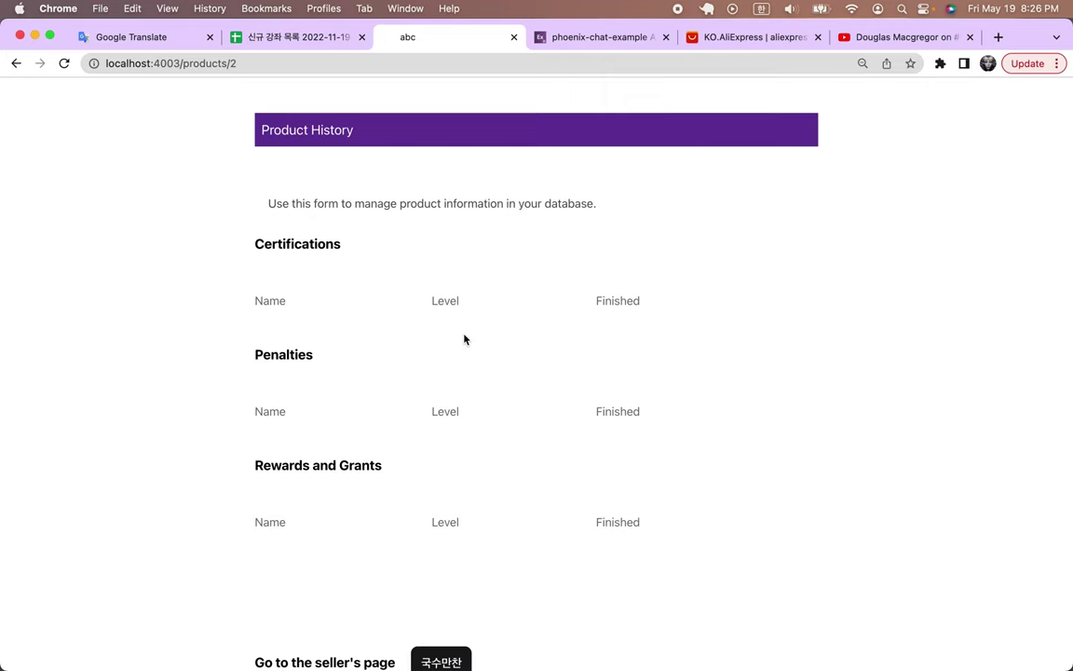
Review the product page's history, certification, penalty, reward and graph sections.
scroll(463, 339, "down", 3)
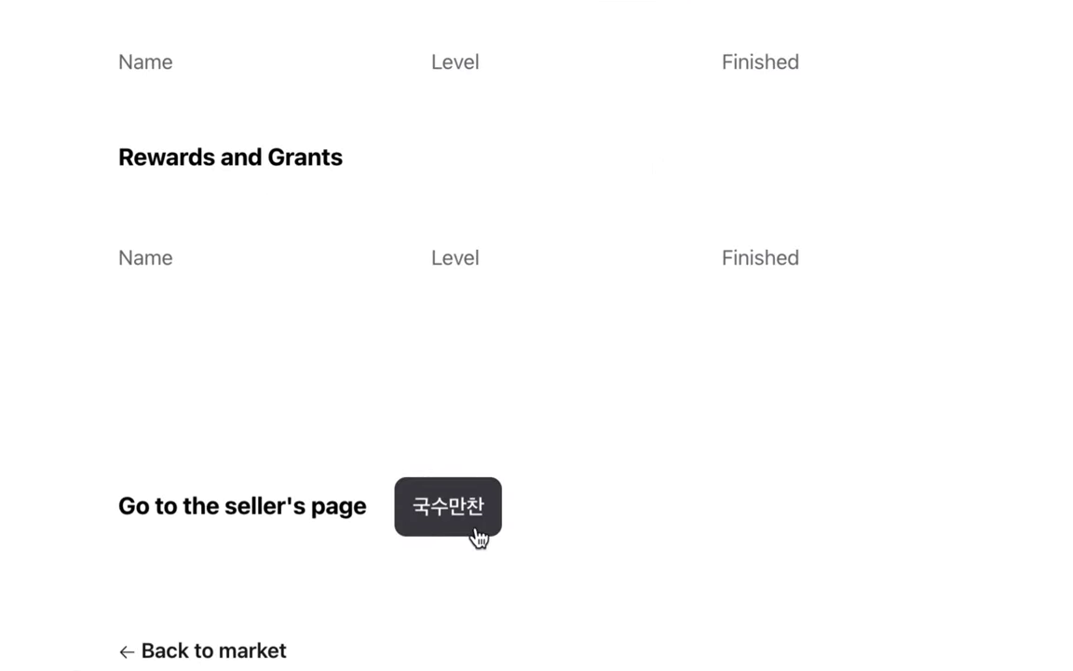
scroll(440, 345, "up", 5)
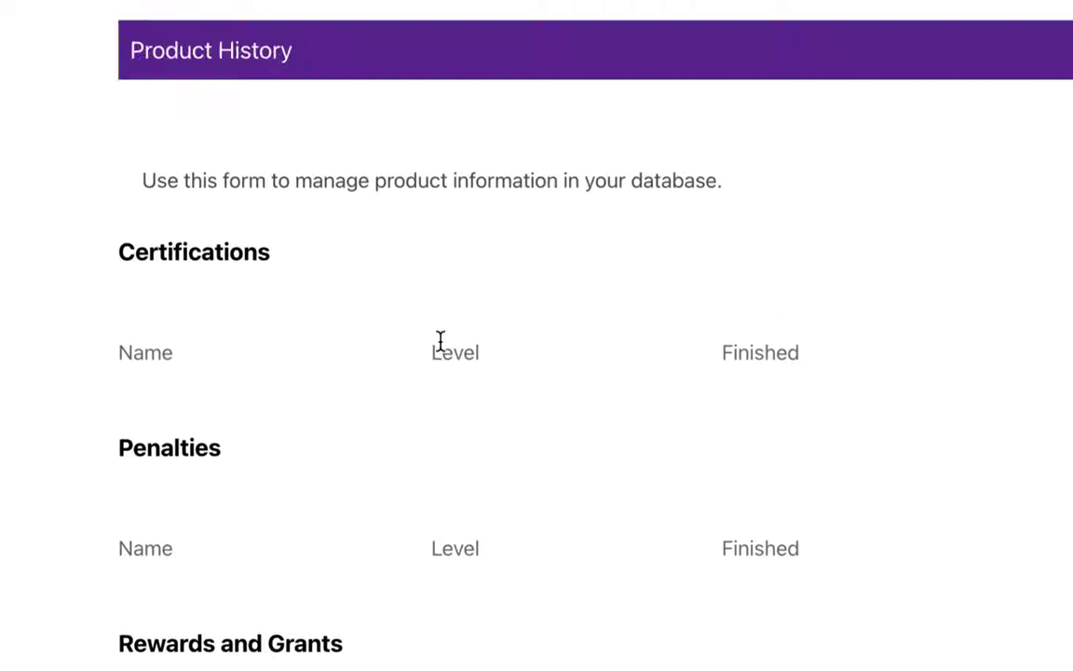
scroll(441, 345, "up", 10)
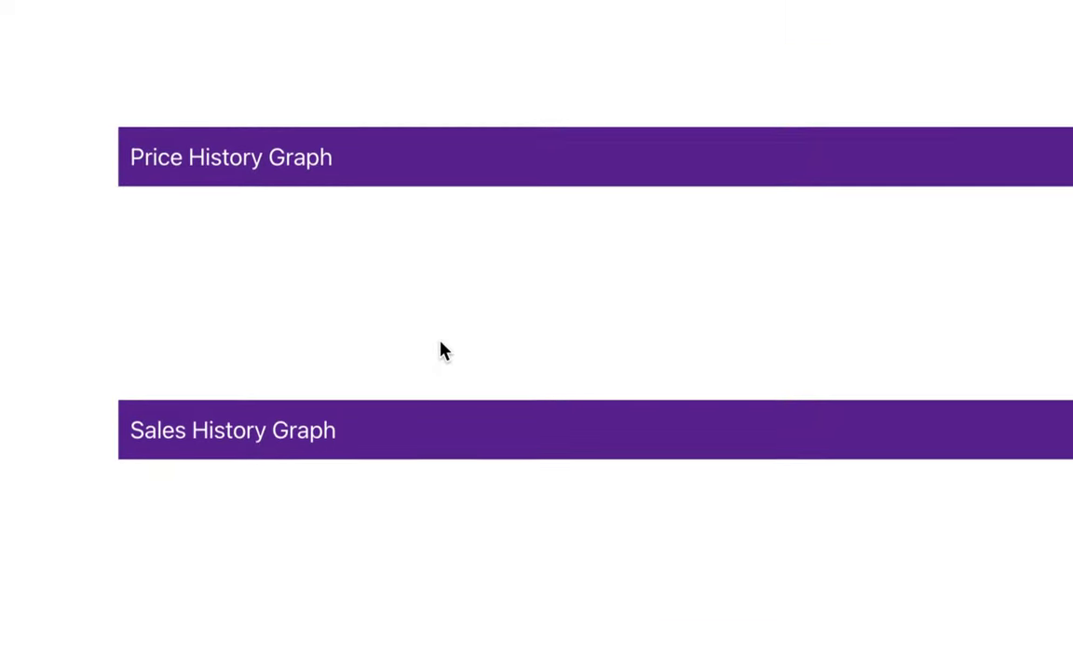
scroll(440, 343, "up", 3)
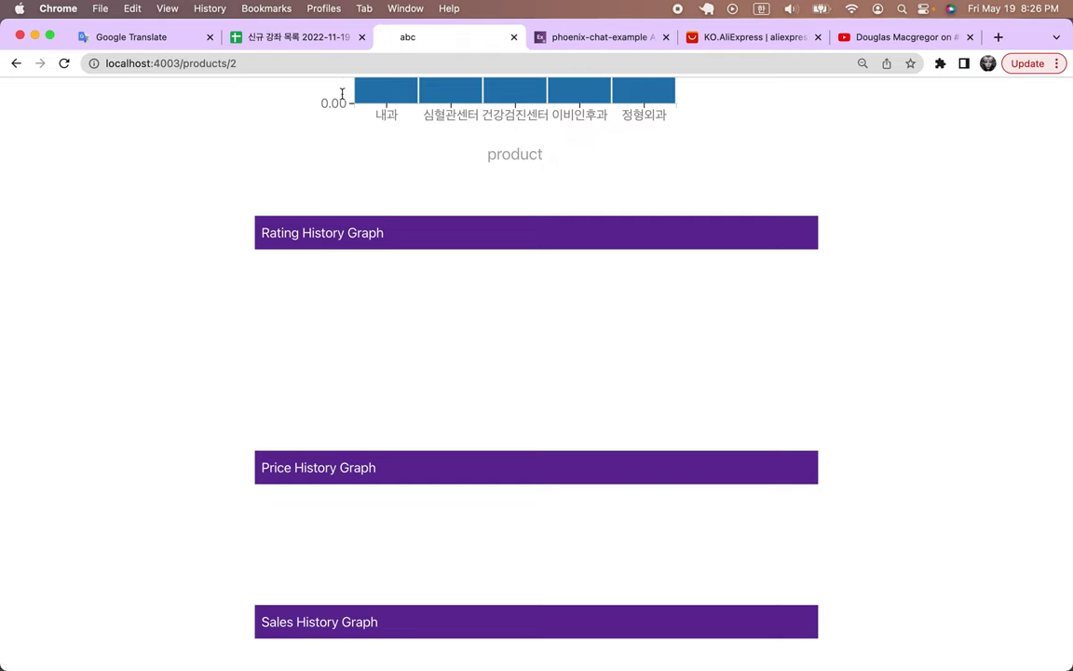
Switch to the course-list spreadsheet and increase the height of row 4 to give the two-line Products note more room.
left_click(282, 37)
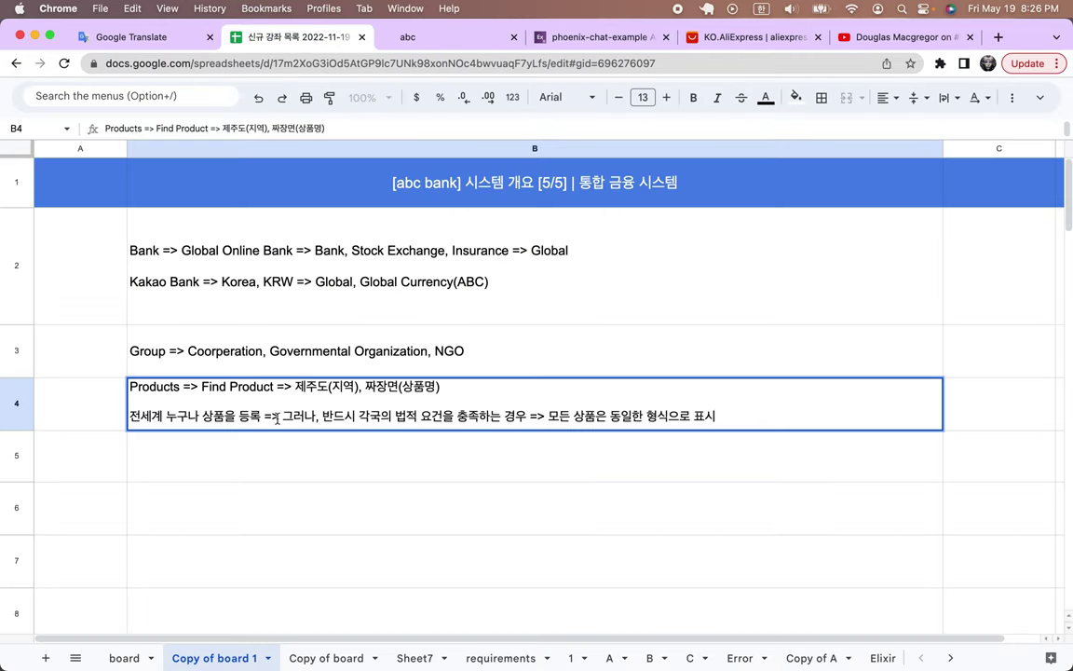
left_click_drag(19, 430, 18, 474)
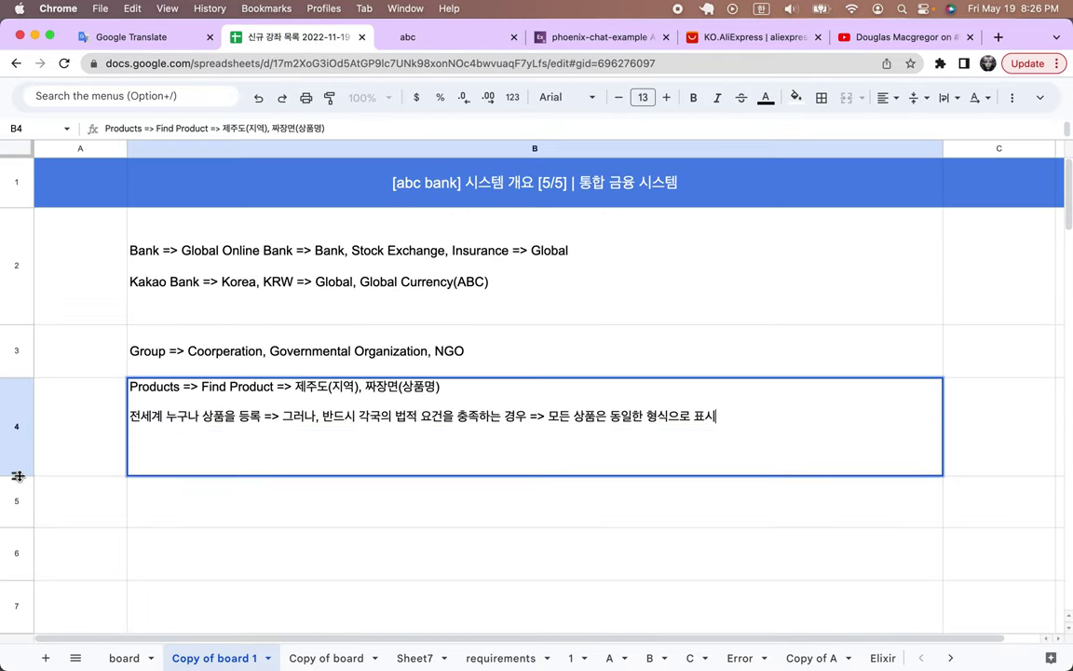
left_click(172, 498)
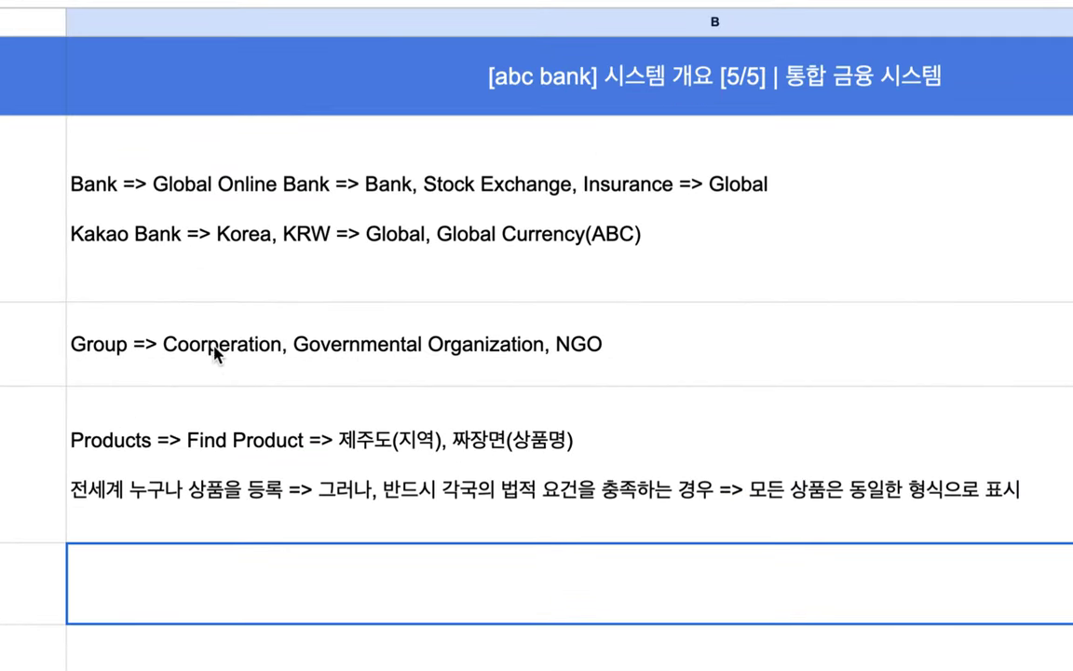
Append "=> 각국의 법적 요건에 따라 설립 운영" to the Group note in cell B3.
double_click(213, 352)
left_click_drag(162, 317, 616, 324)
left_click(615, 324)
type("=> ")
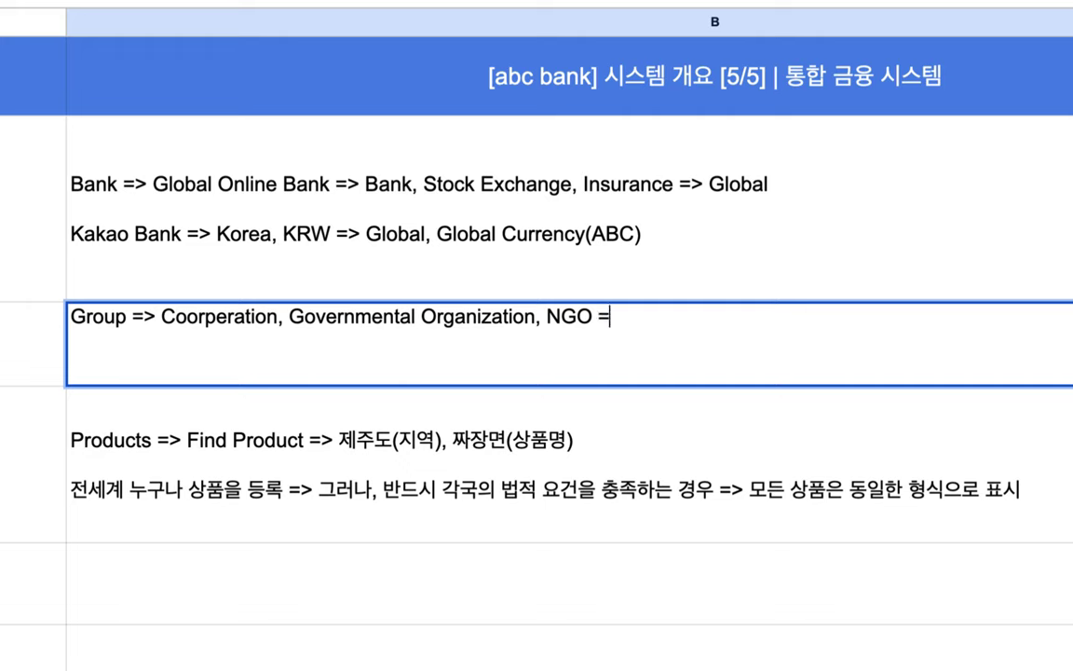
type("각국의 ")
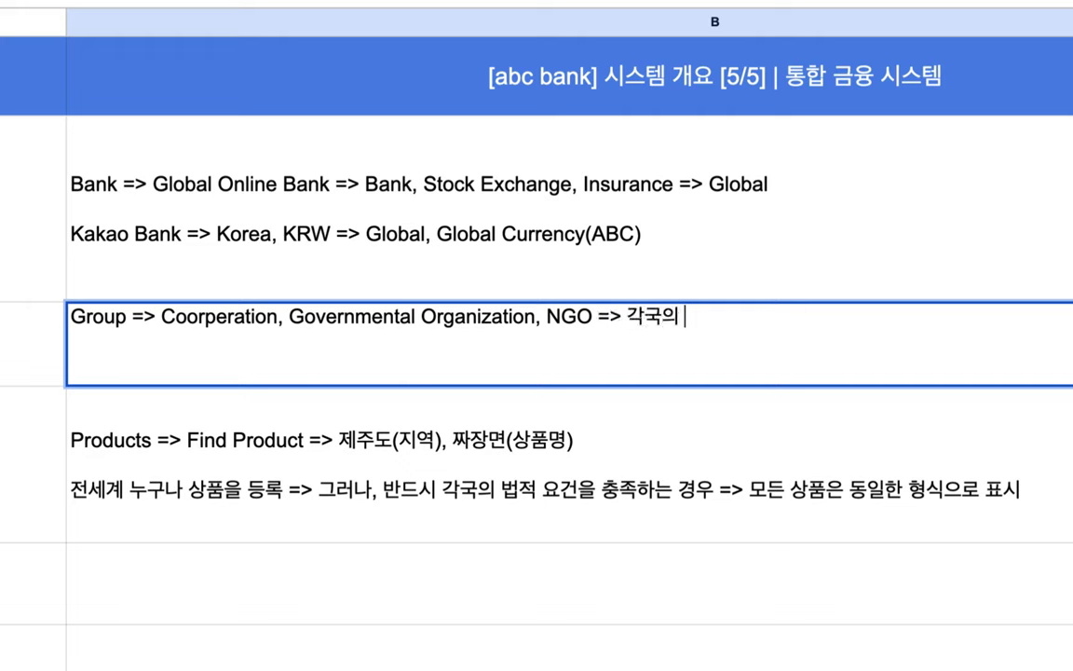
type("법적 요건")
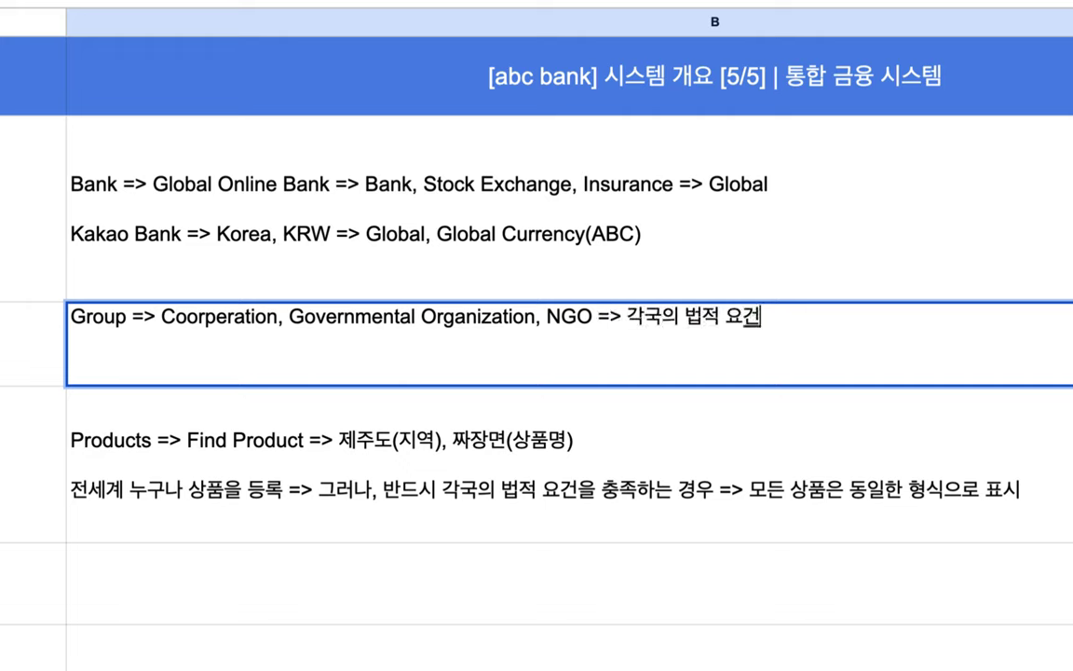
type("에 뜨따ㄹ ㅅ")
key("BackSpace")
key("BackSpace")
key("BackSpace")
key("BackSpace")
key("BackSpace")
type("때라 설립 운영")
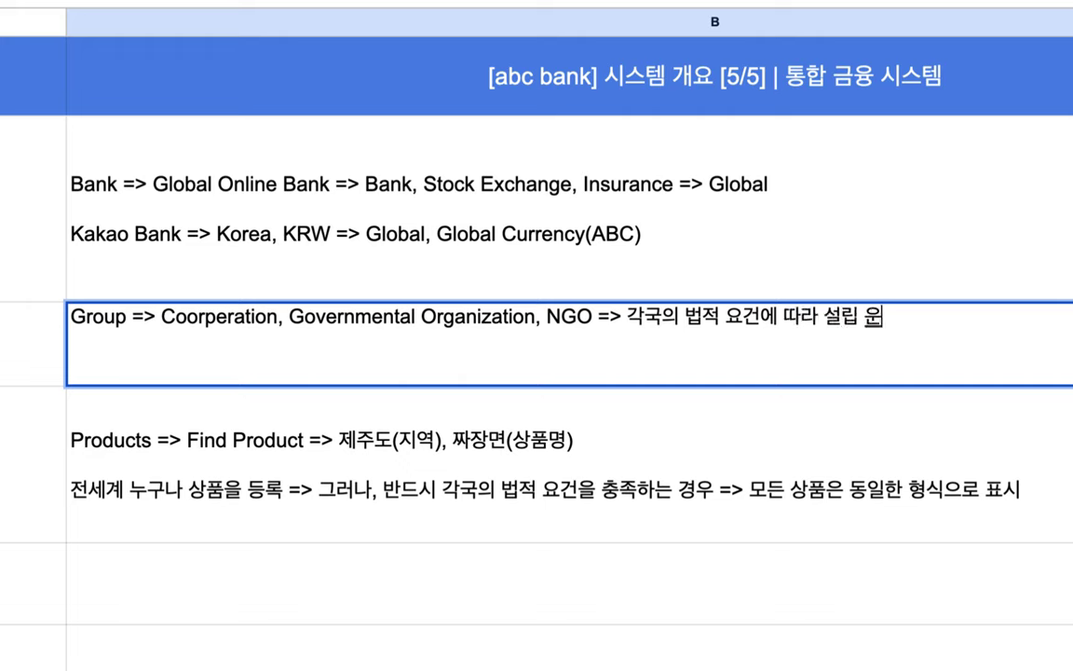
Extend the Group note with "=> 동일한 양식으로 표시" and highlight the words "동일한 양식".
type(" => ")
type("동")
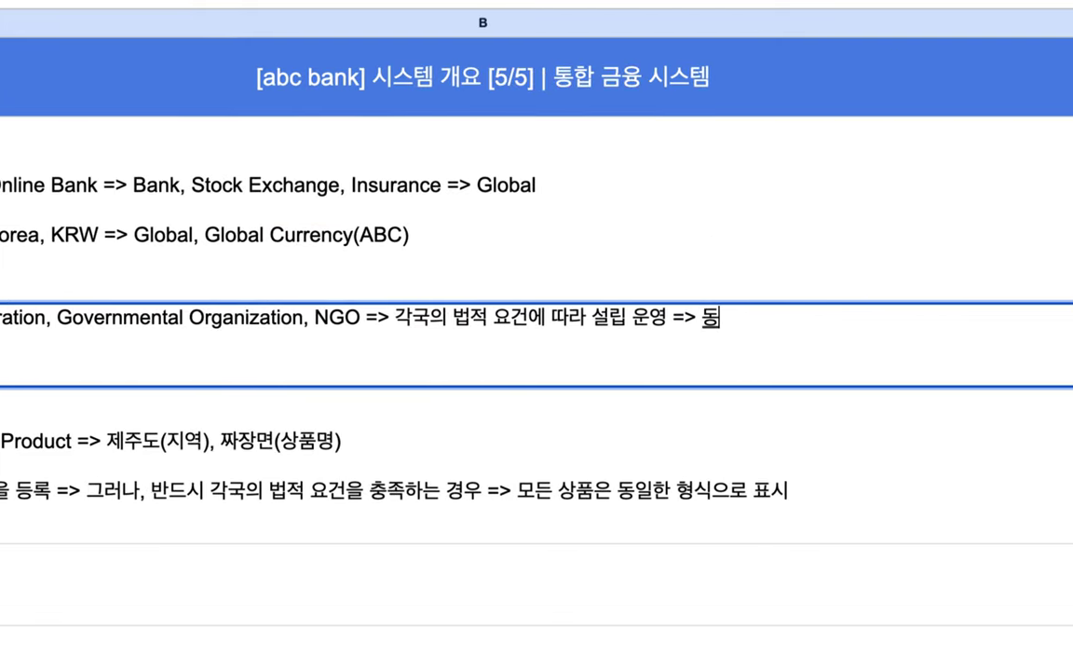
type("일해ㄴ 양식")
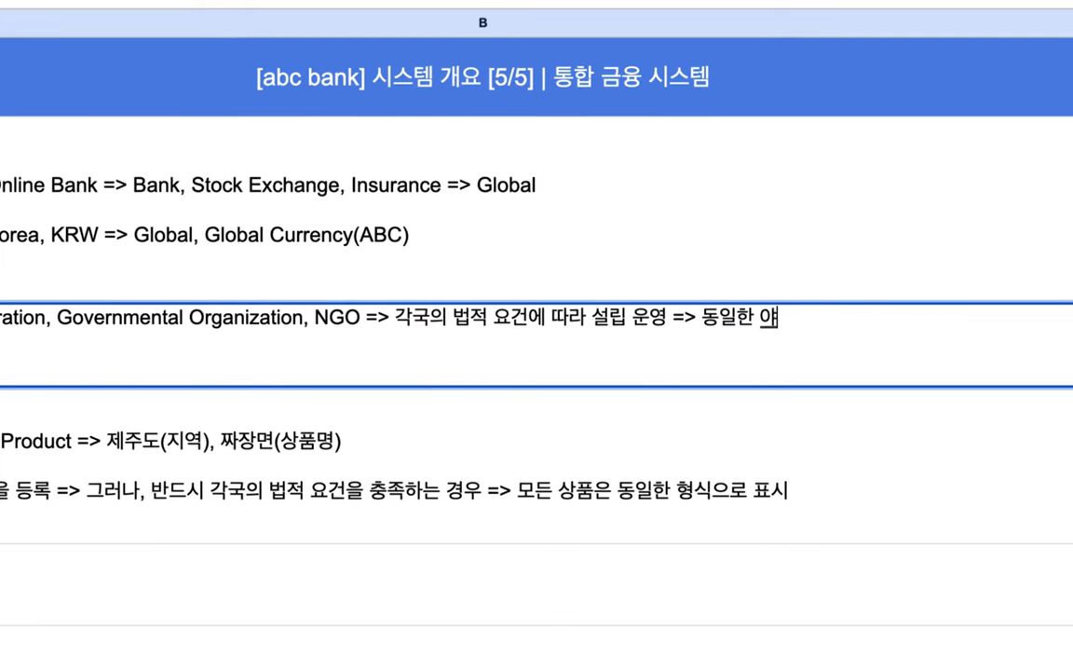
type("으로 표시")
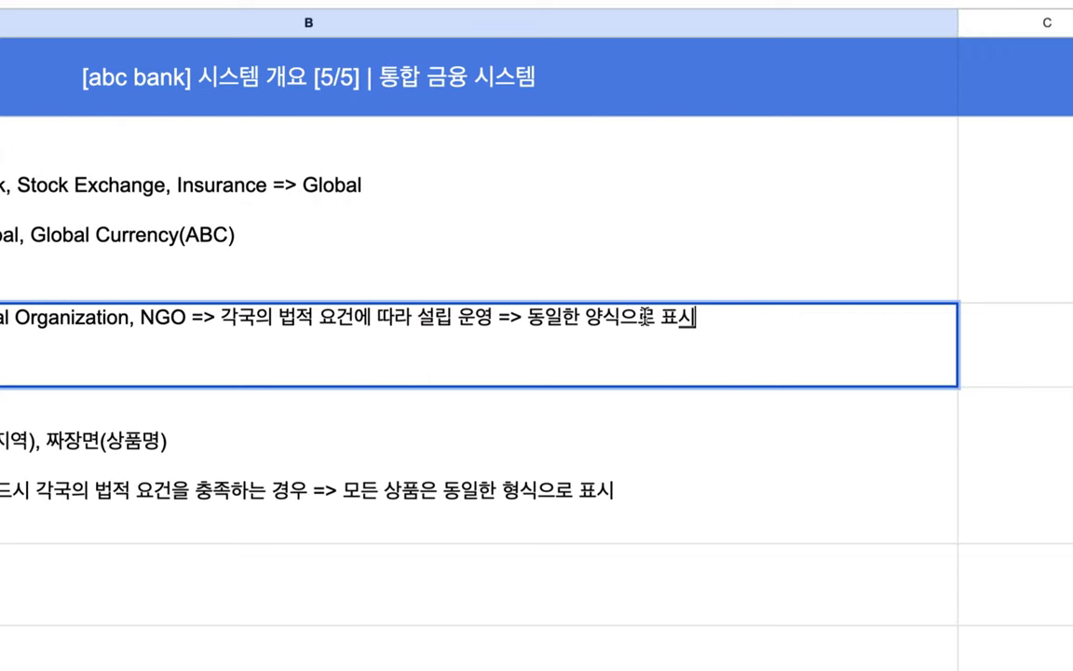
left_click_drag(701, 317, 791, 317)
left_click_drag(617, 317, 624, 316)
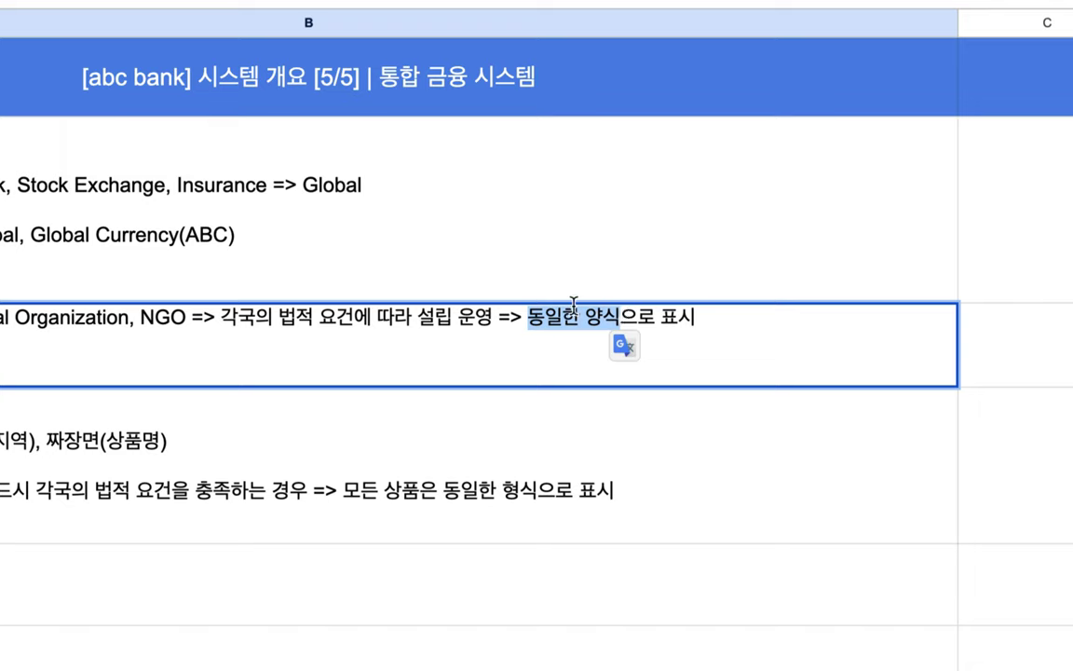
Finish the Group note in B3 with "=> 188개국이 같은 양식을 공유" and commit the cell.
left_click(684, 316)
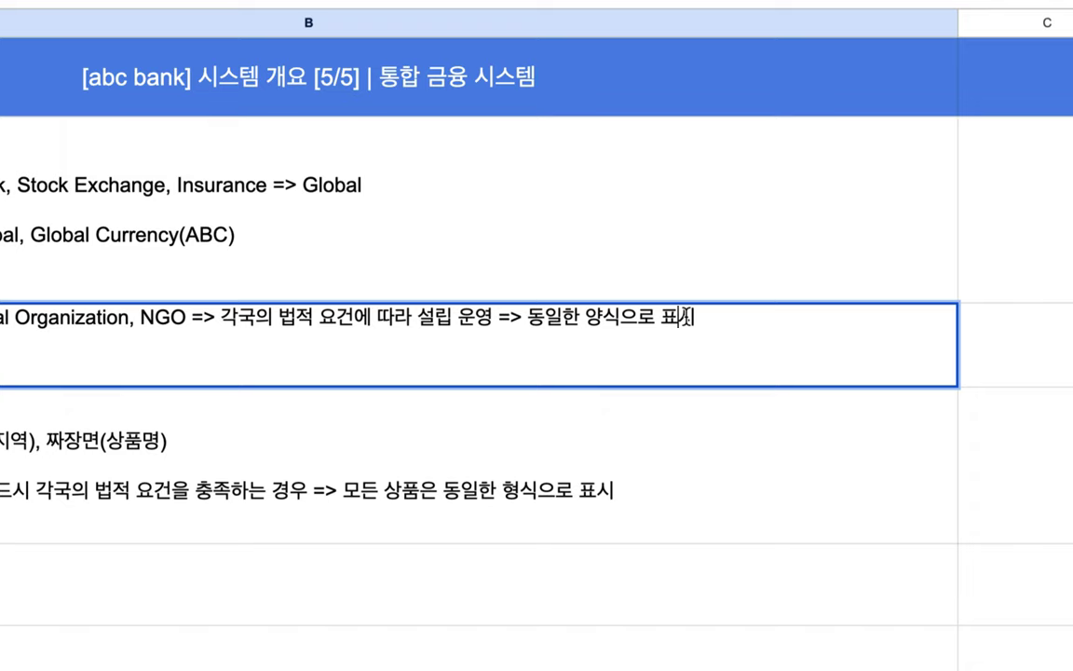
type("=>")
type(" 188roren")
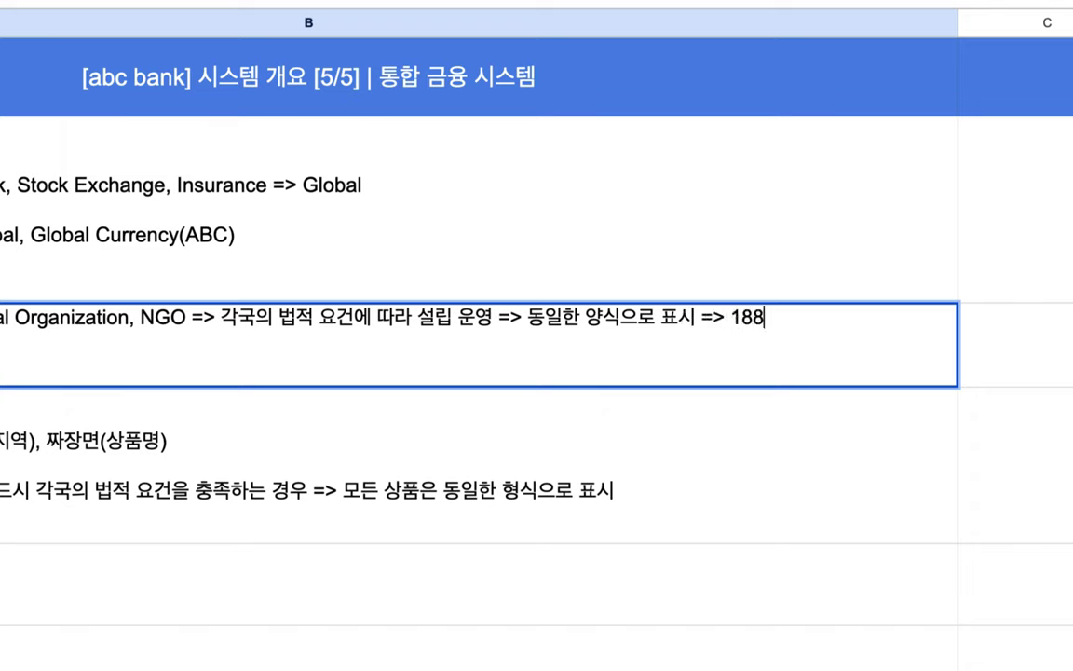
key("BackSpace")
key("BackSpace")
key("BackSpace")
key("BackSpace")
key("BackSpace")
type("개국")
type("이 같은 양식")
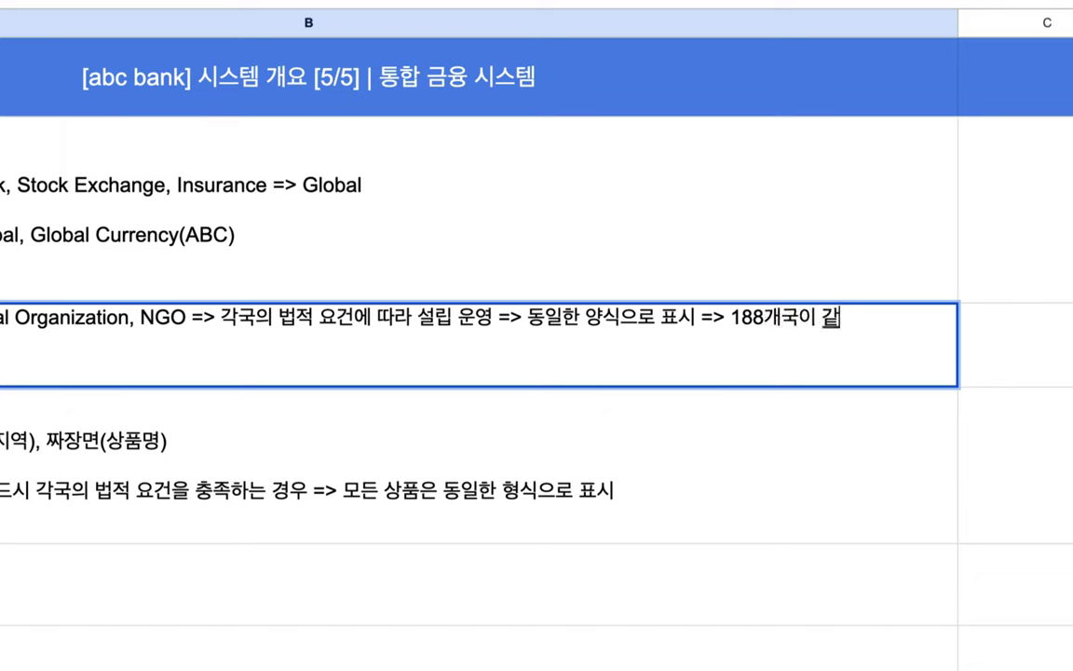
type("을 공유")
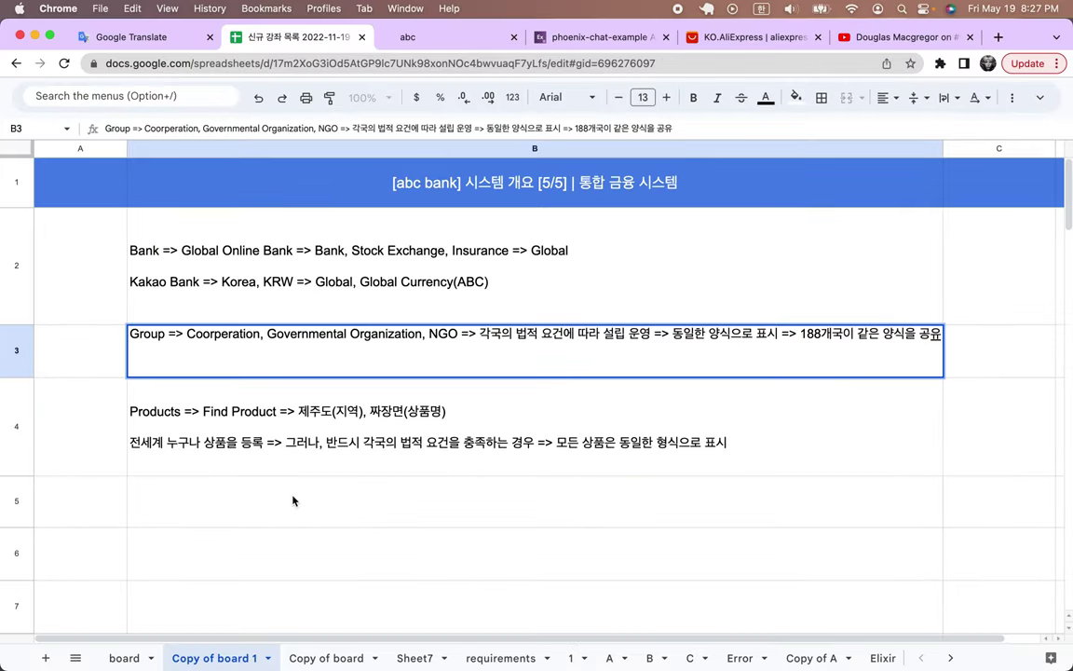
left_click(9, 615)
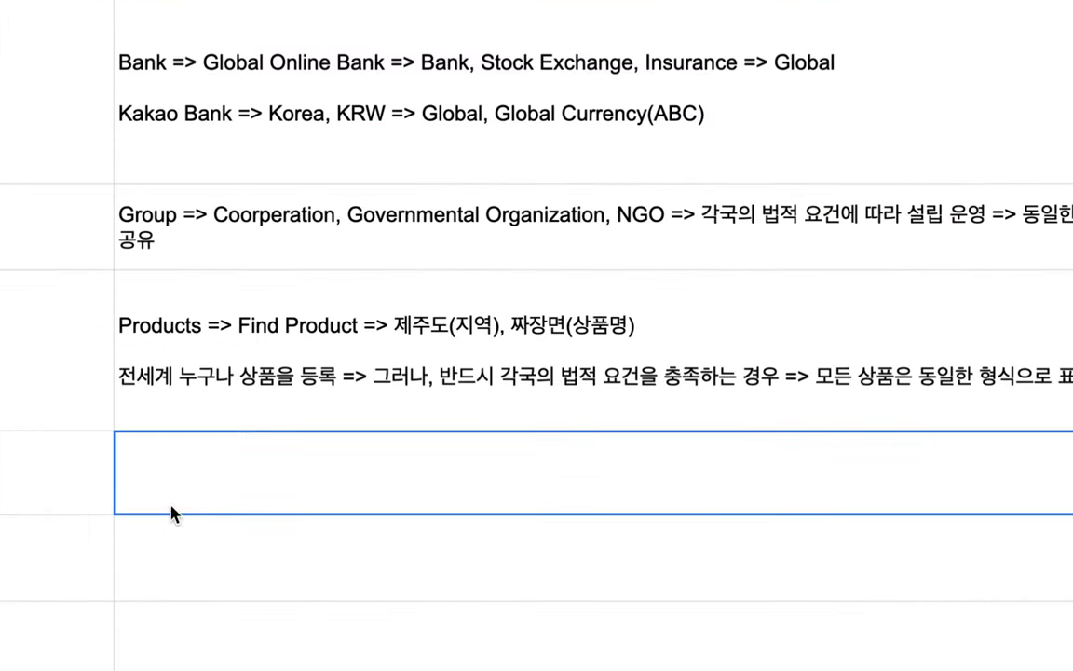
Start a note in cell B5 reading "User => 75억 인구 => 같은 양식으로 표시 =>".
double_click(181, 494)
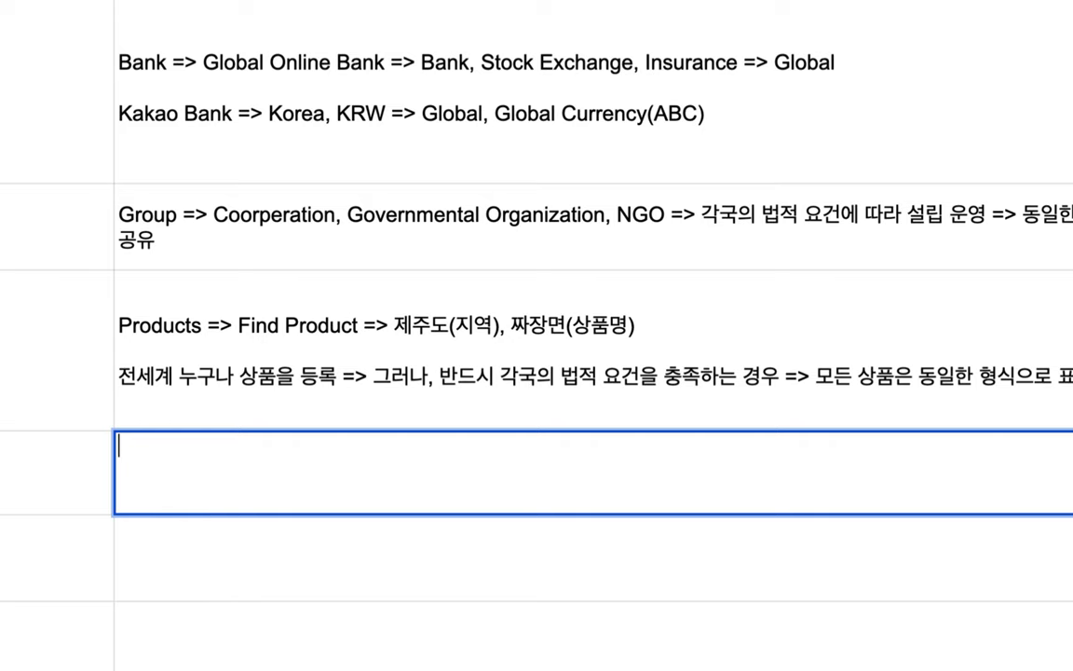
type("ㄱ")
key("BackSpace")
type("User => 75")
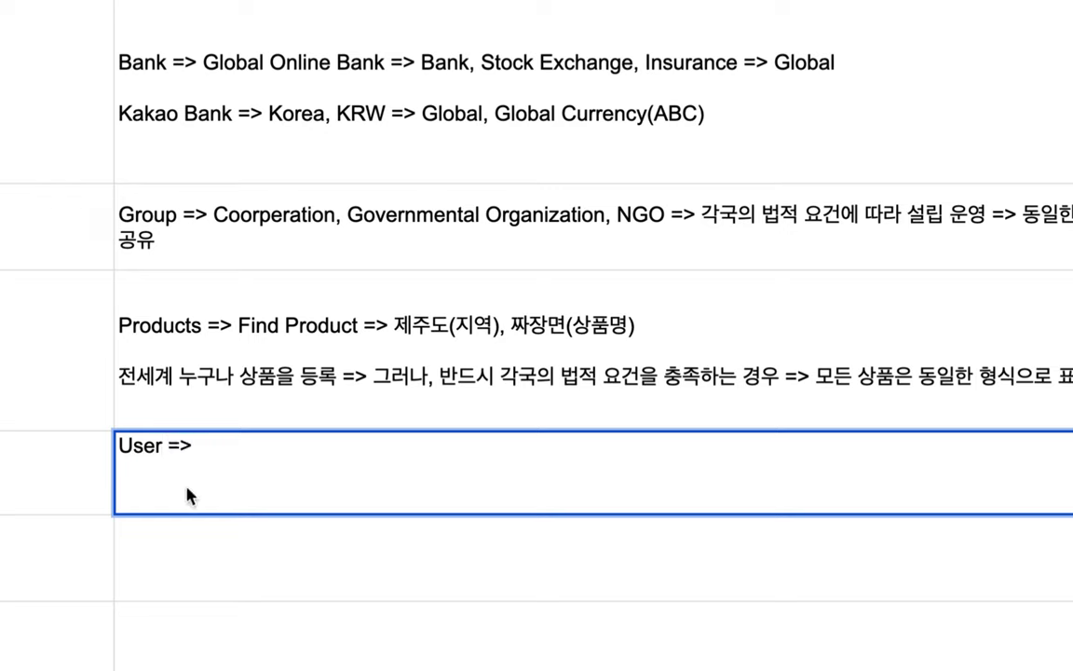
type("억 인구 =")
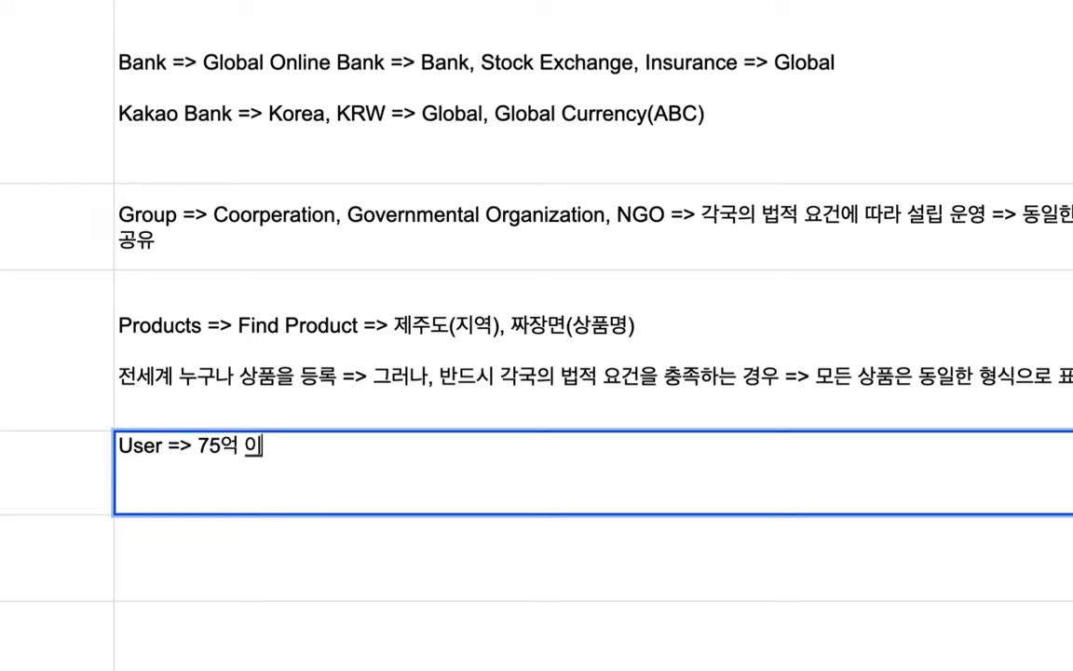
type("> 같")
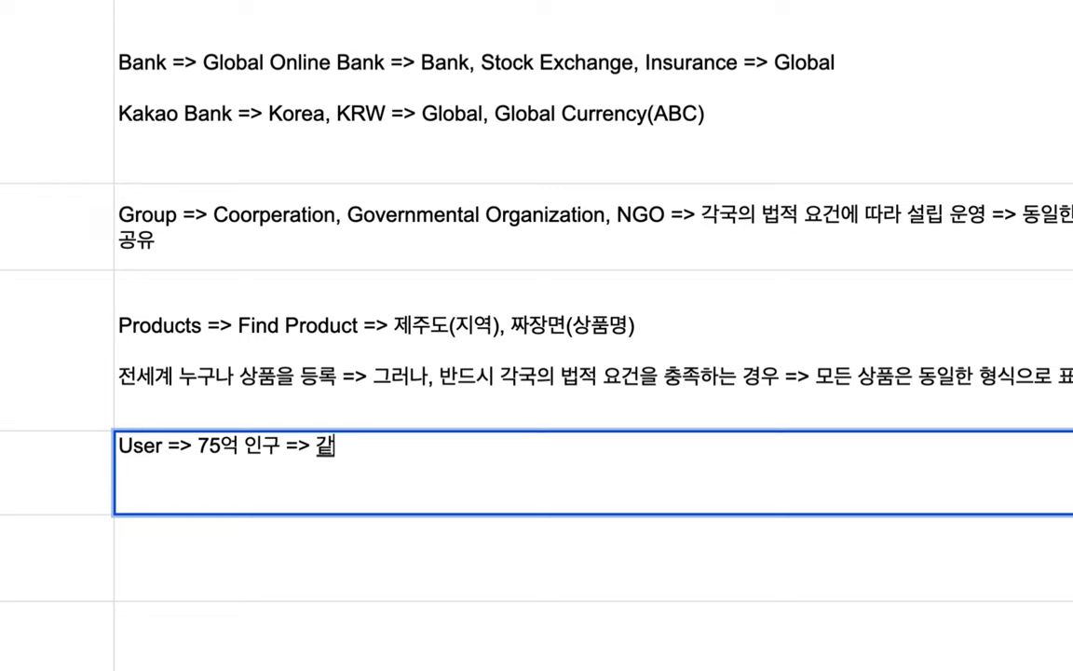
type("은 양시ㄱ으로 표")
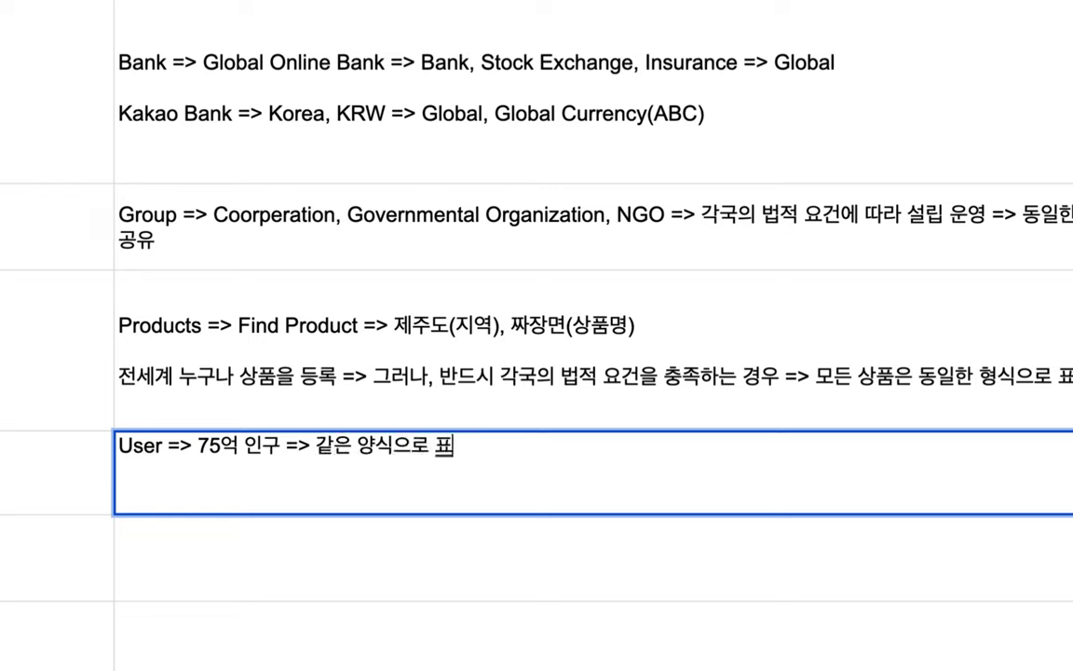
type("시 => 생")
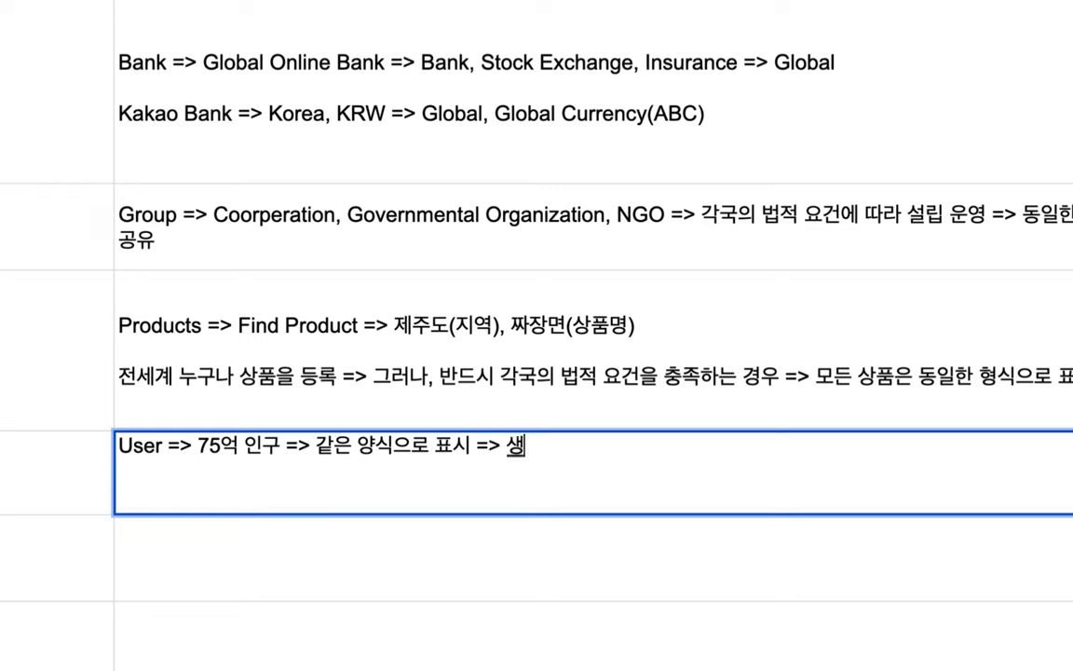
Append "생년, 성별, 국적," to the User note in cell B5 and highlight those words.
type("년, 성별, 국")
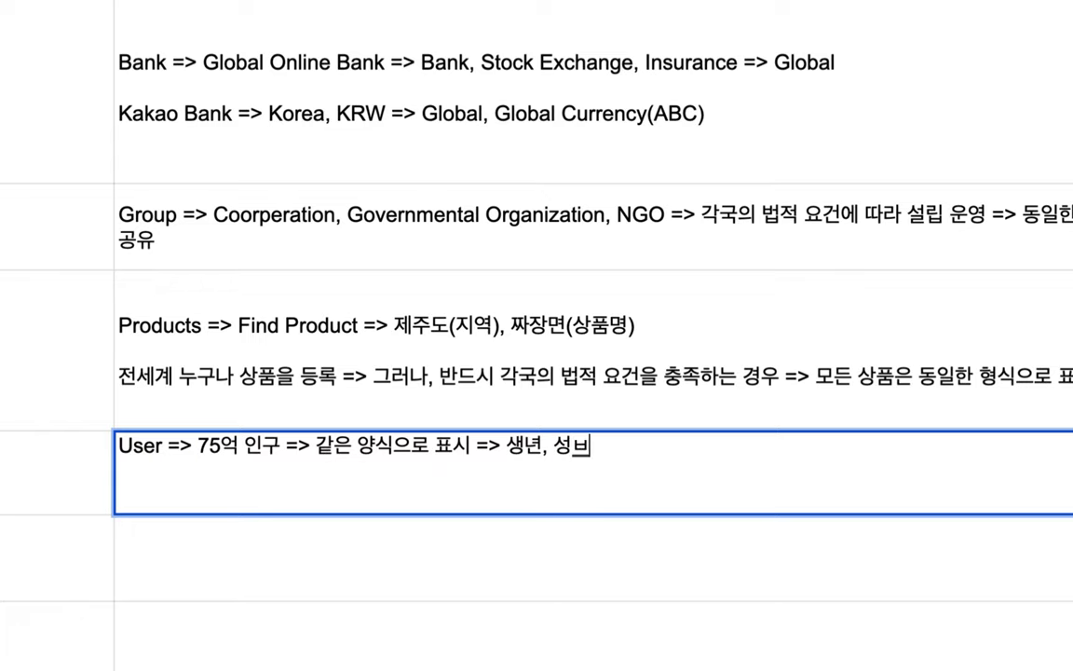
type("적,")
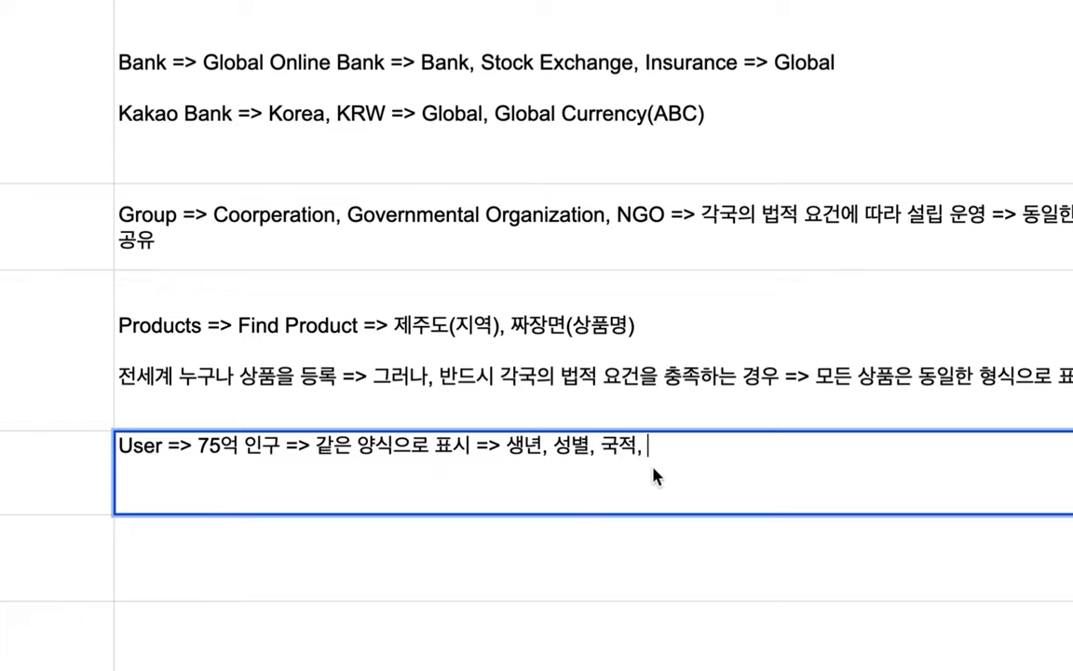
left_click_drag(508, 444, 649, 444)
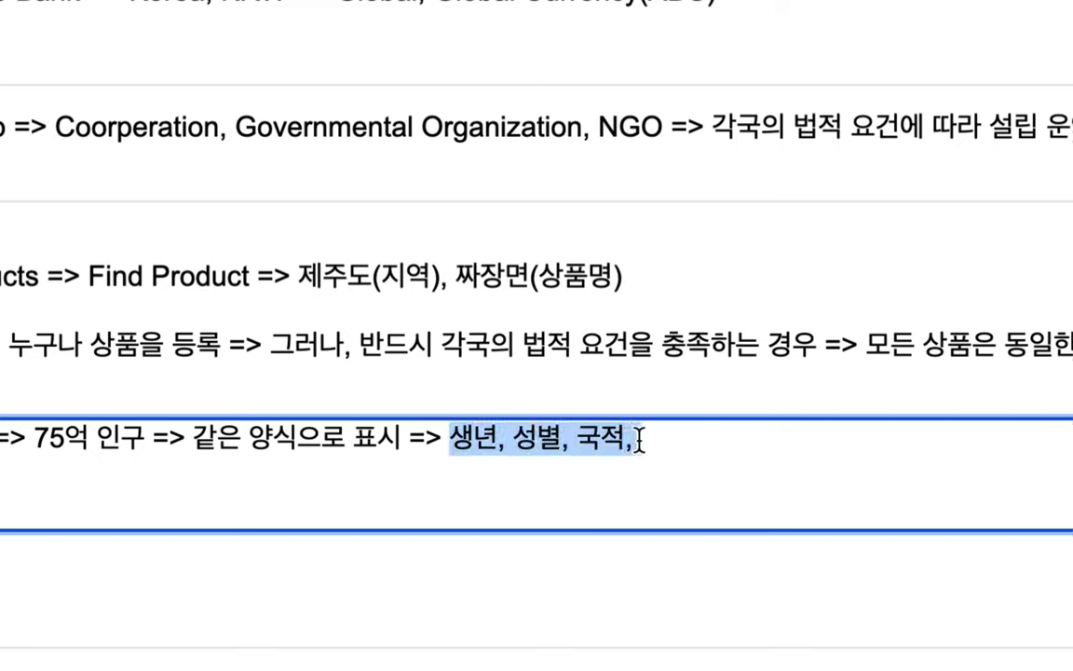
left_click(643, 439)
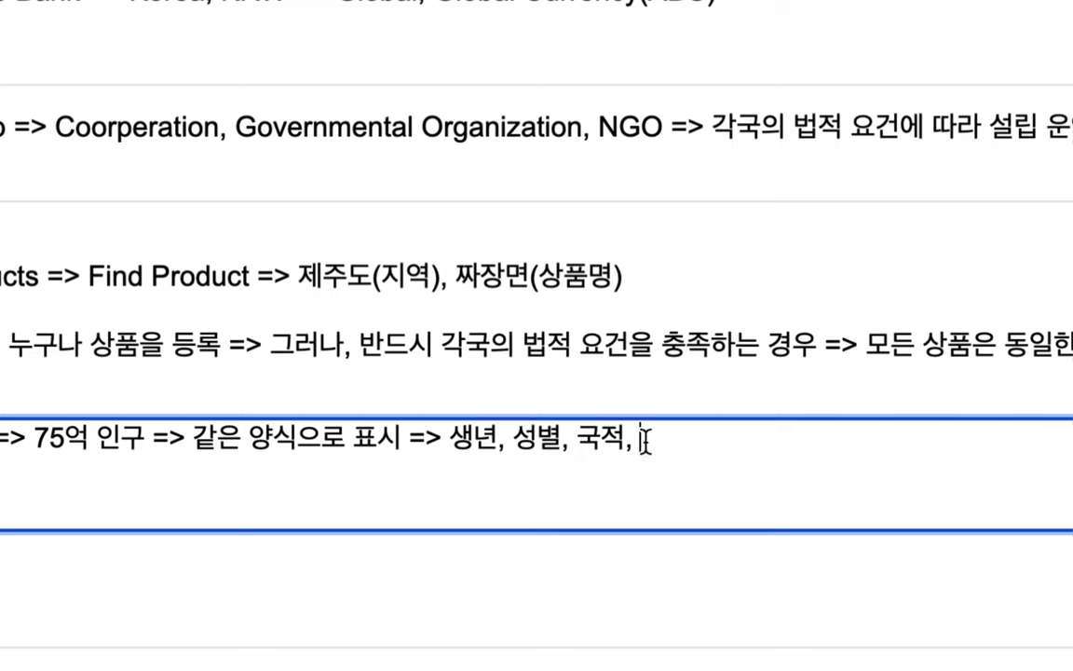
Extend the field list in the User note with "주소, 이메일, 수상, 징벌,".
type("주소, 임")
type("ㅔ일")
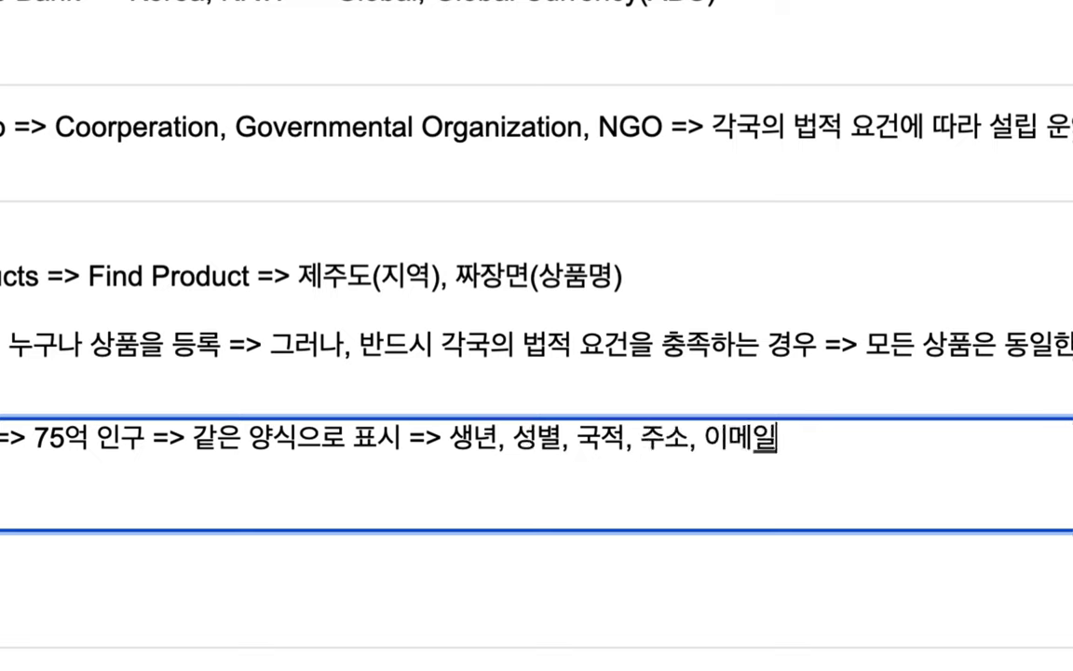
type(", 수상,")
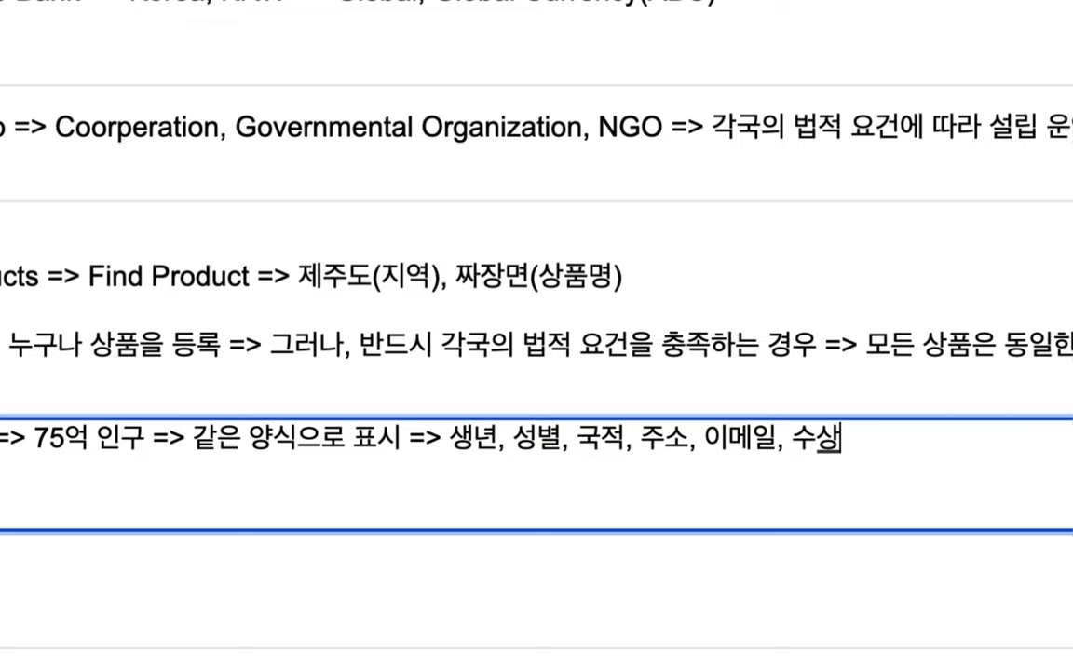
type(" 징")
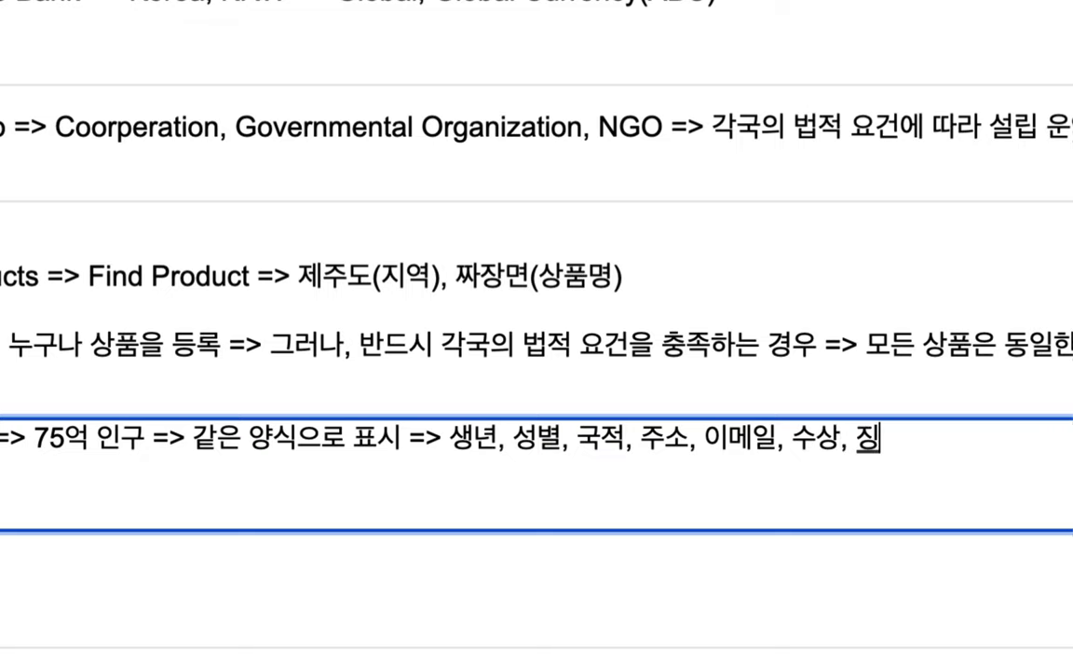
type("ㅂㅓㄹ")
type(",")
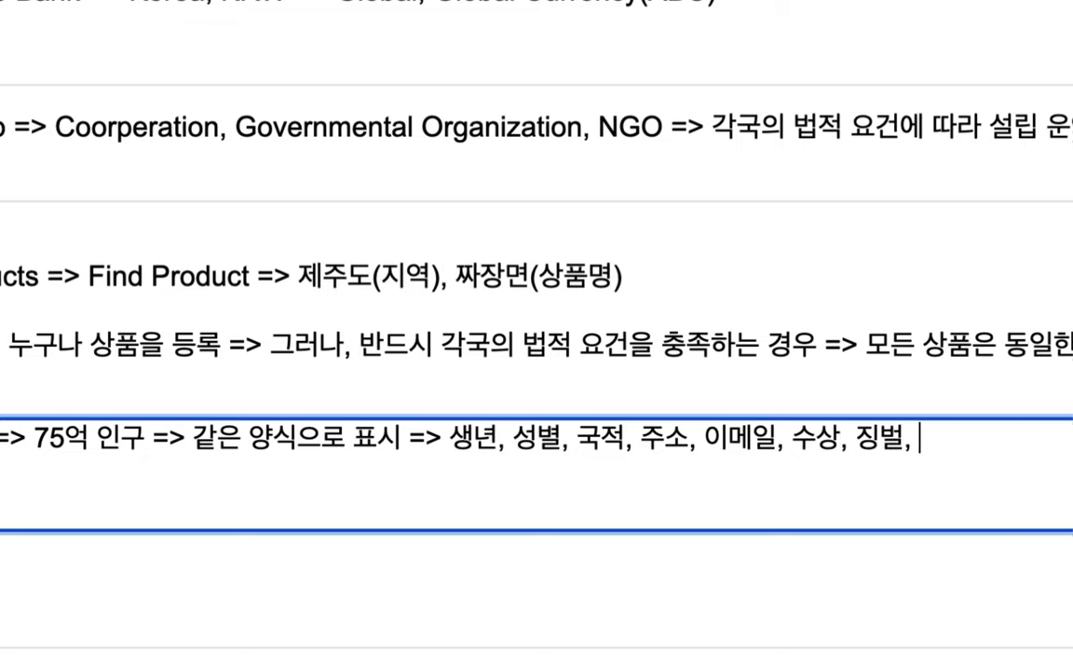
Add "학업/직업훈련 성취" at the end of the User note.
scroll(1001, 438, "right", 3)
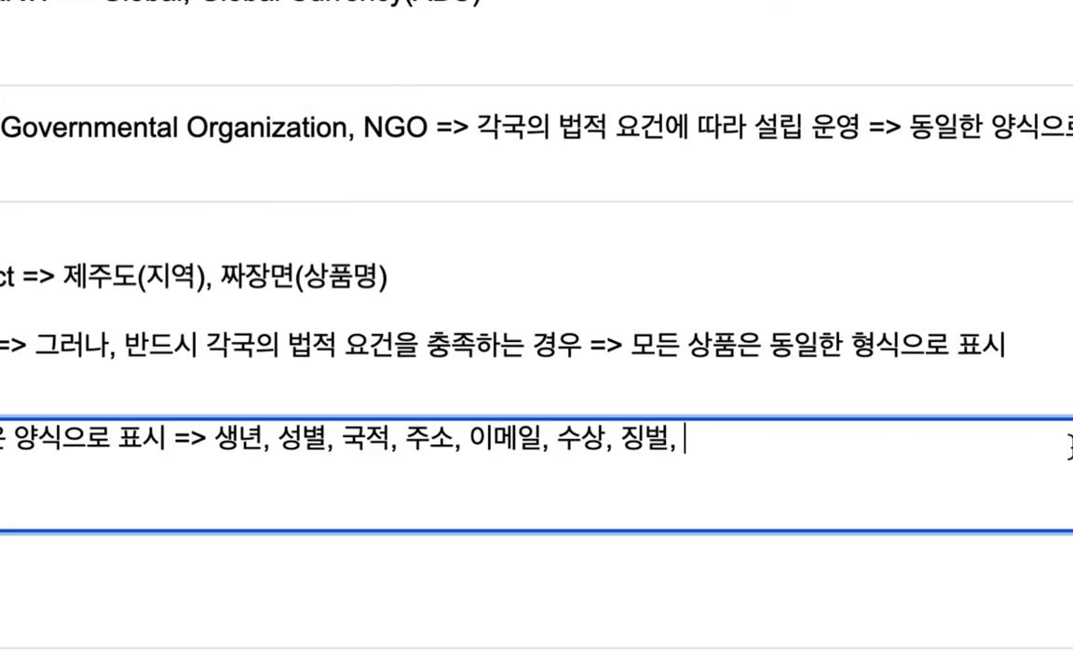
type("학업")
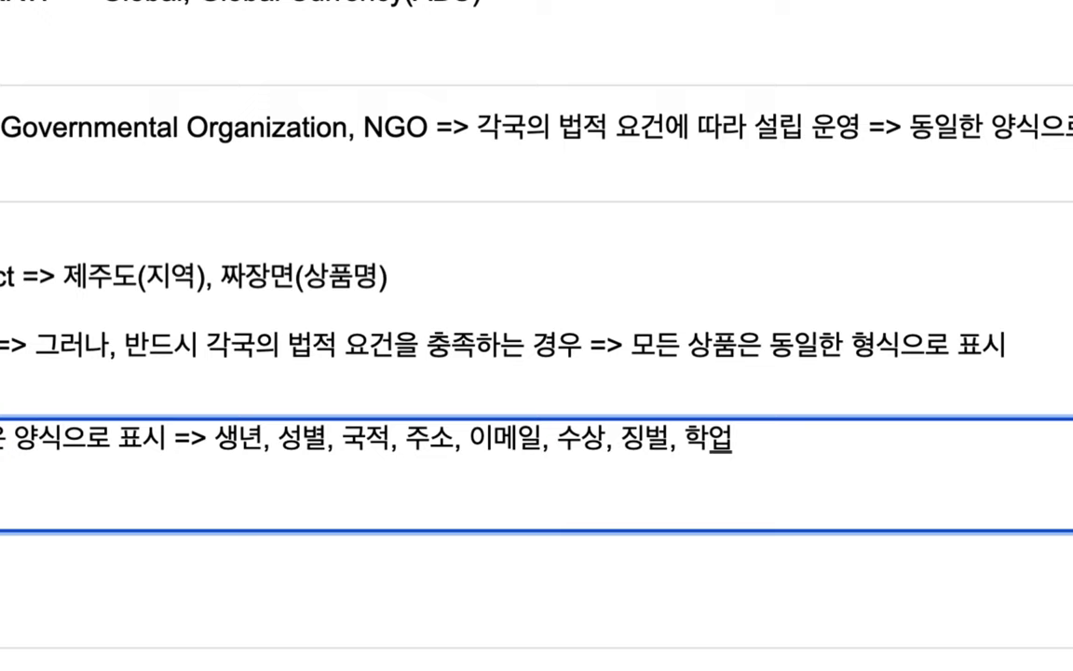
type("/직")
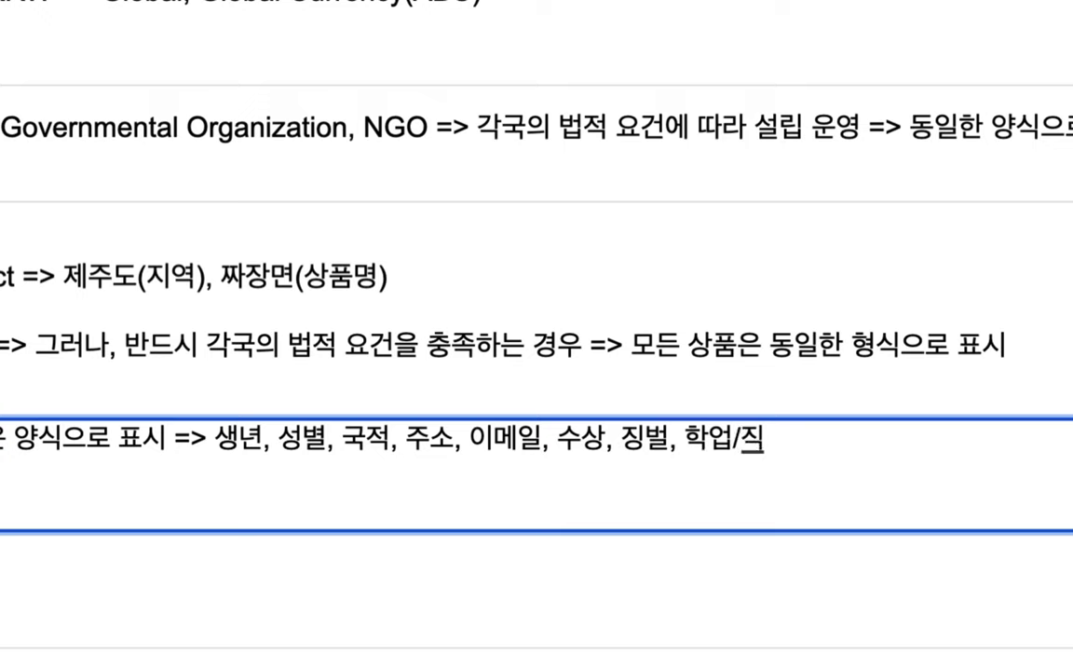
type("에ㅂ훈련 ㅅ")
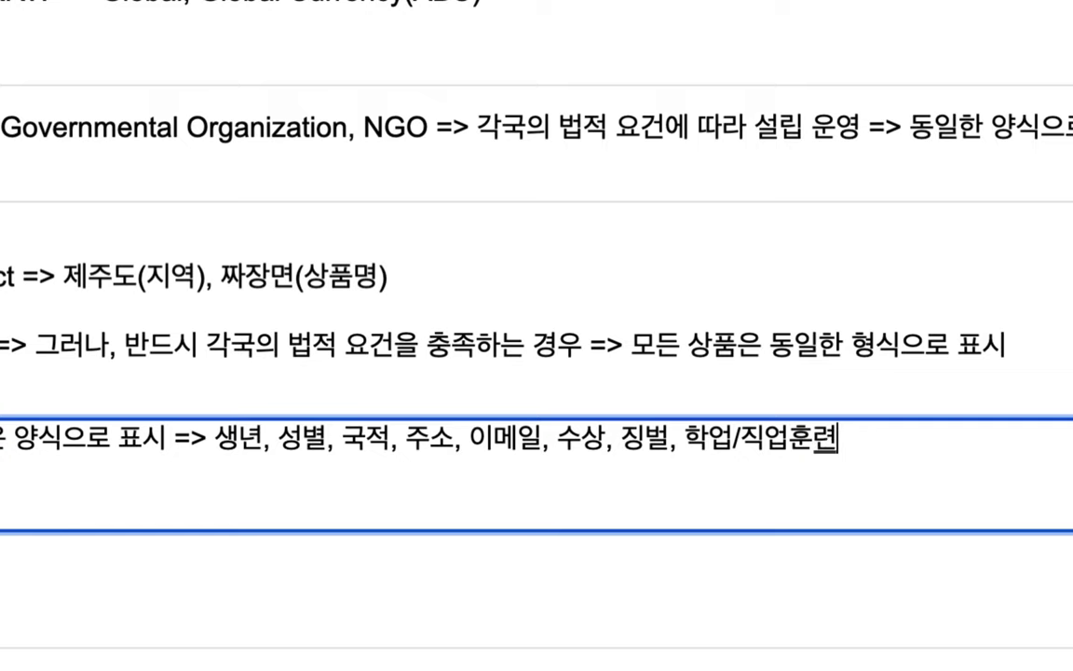
type("ㅓㅇ취")
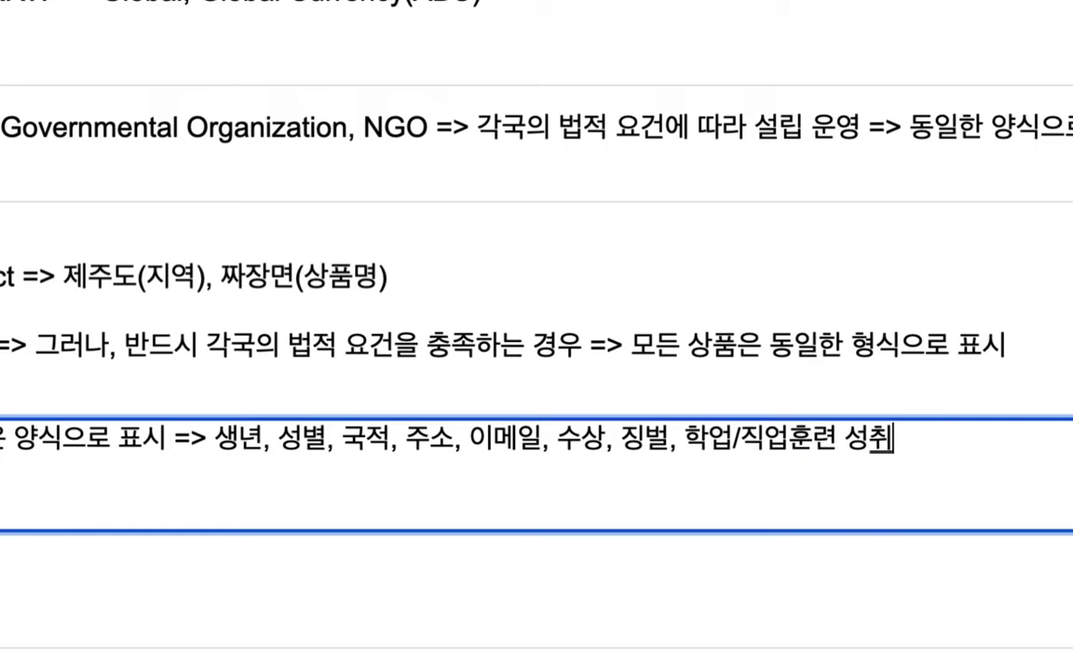
Insert "표준적인" before "학업/직업훈련 성취" in the User note and highlight the inserted word.
left_click(695, 436)
type("표준화")
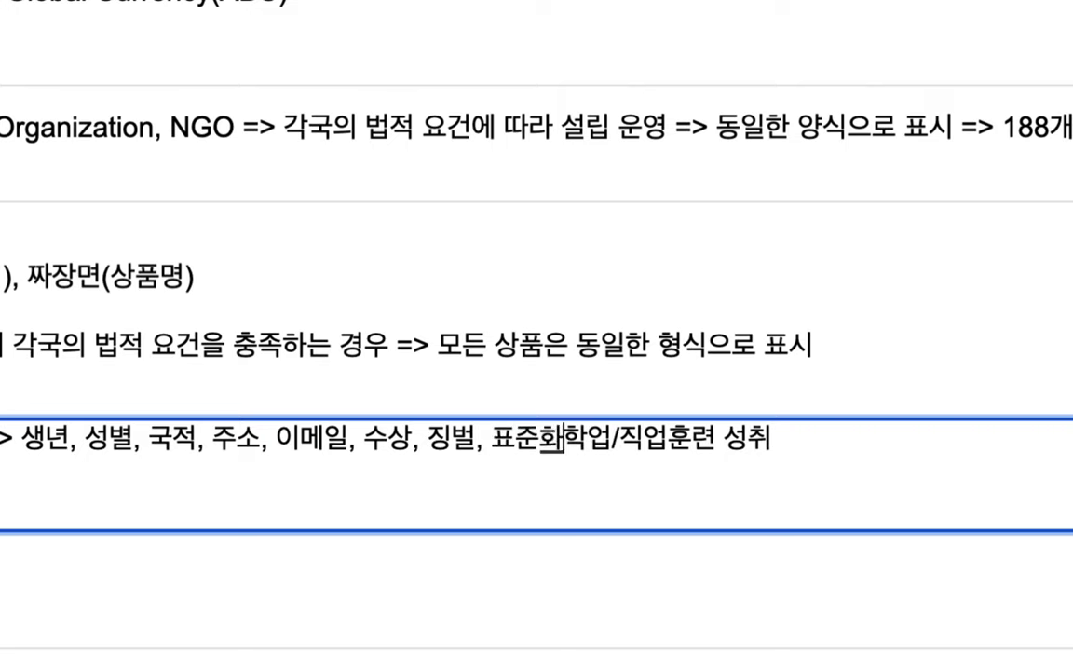
key("BackSpace")
key("BackSpace")
type("적인")
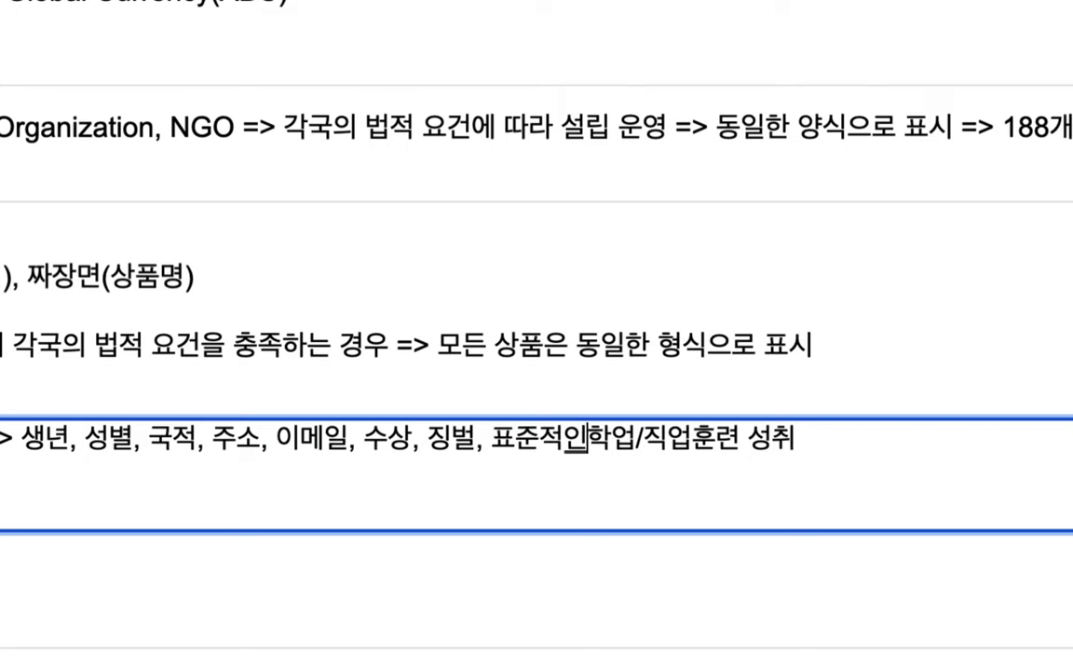
left_click(494, 437)
left_click_drag(494, 436, 586, 438)
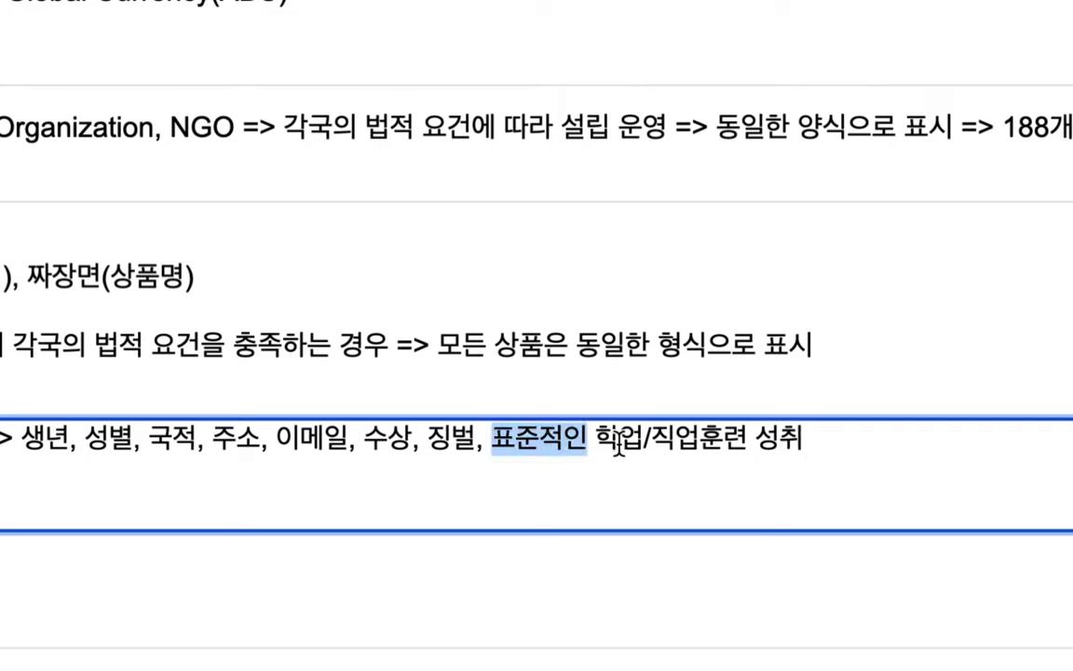
Append the example ", 수학 Level 5" after "성취" in the User note.
left_click(849, 431)
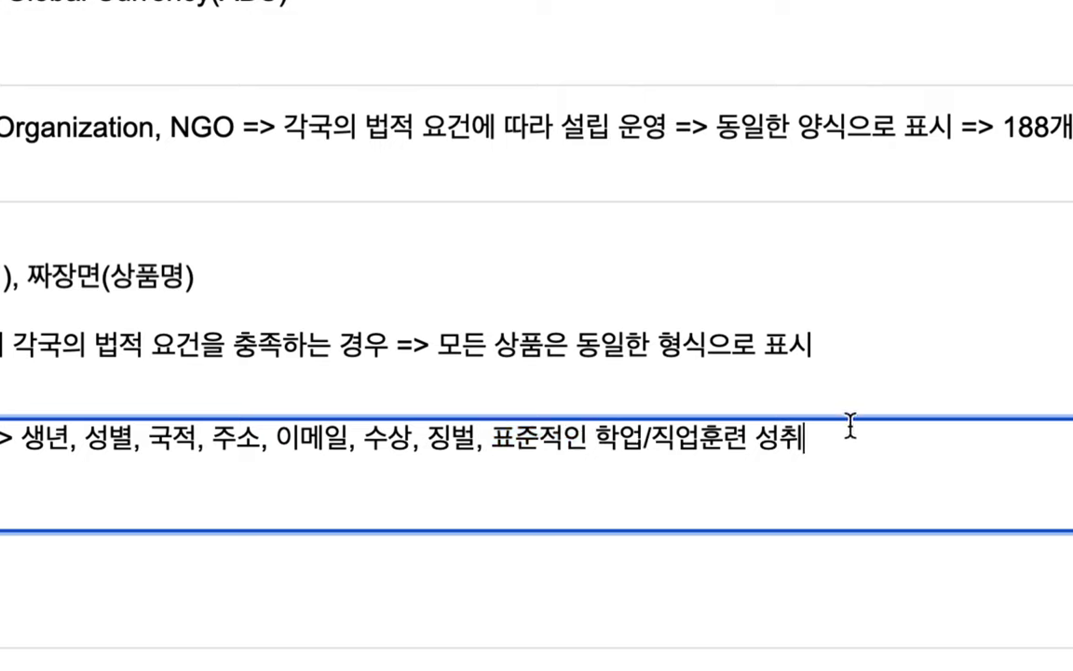
type(",.")
key("BackSpace")
type("수학 ㄴ")
type("evel 5")
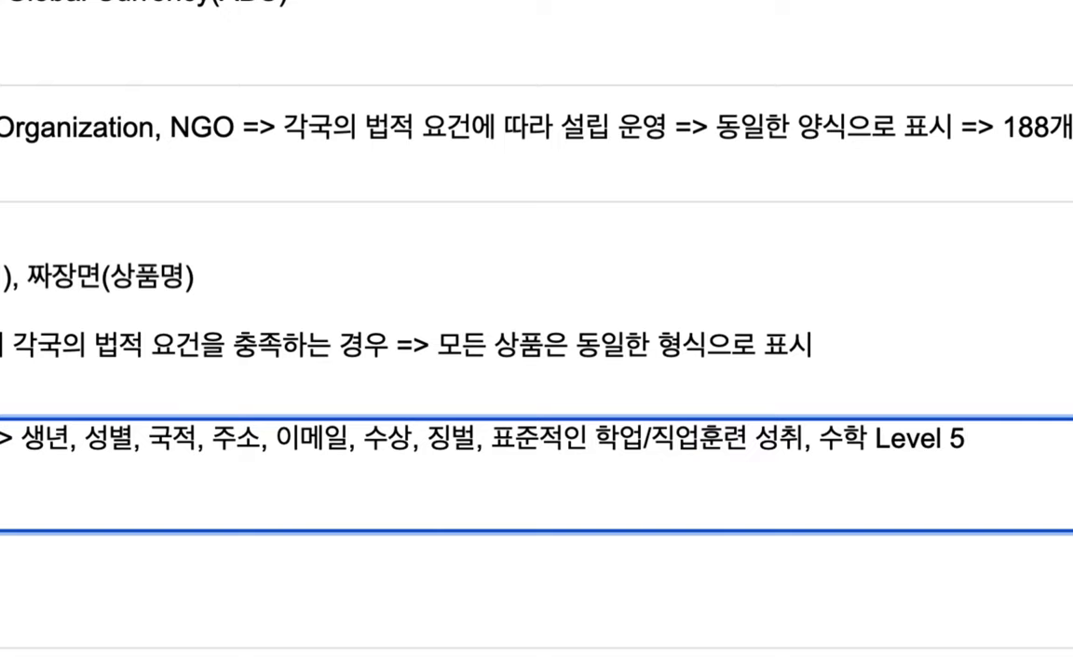
Finish the User note with ", Linux Level 3", highlight both level examples, and commit cell B5.
type(", ")
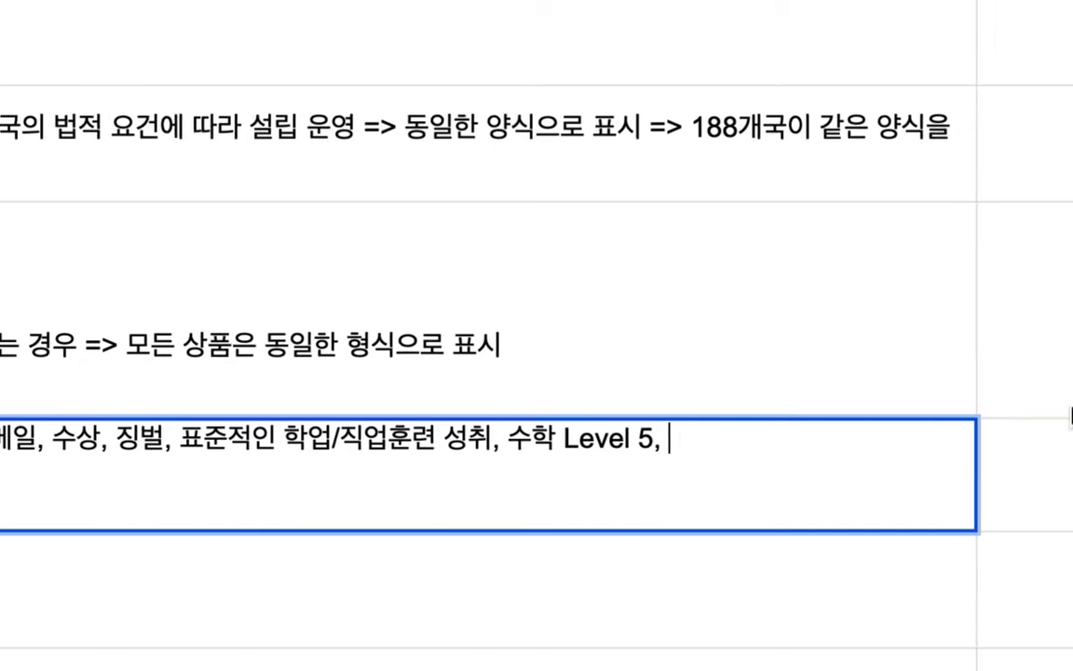
type("Linux L")
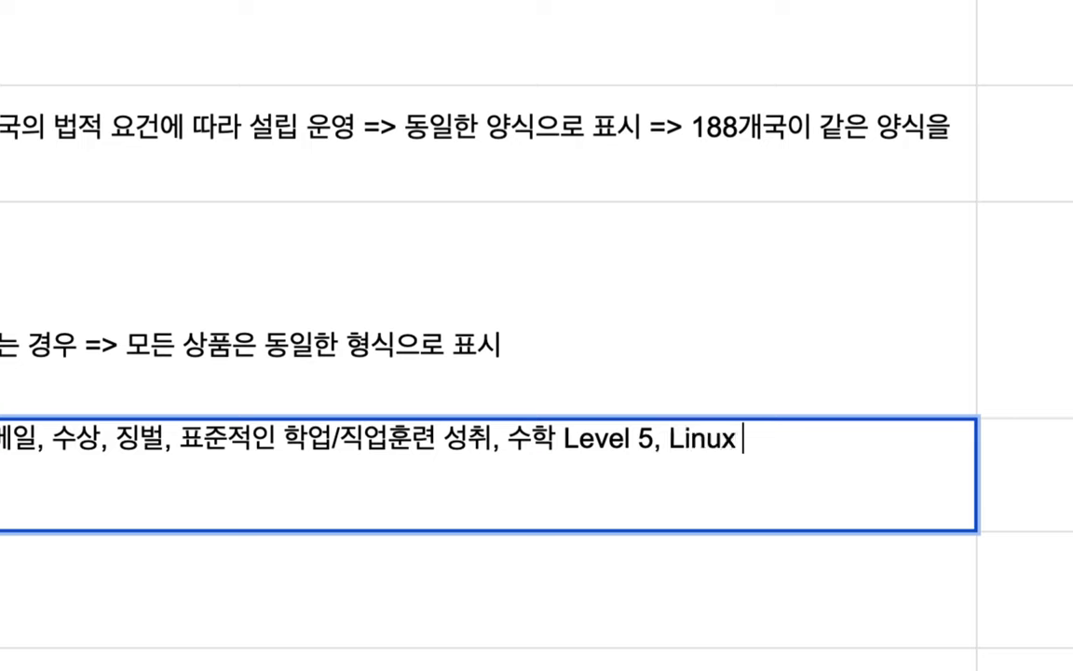
type("evel 3")
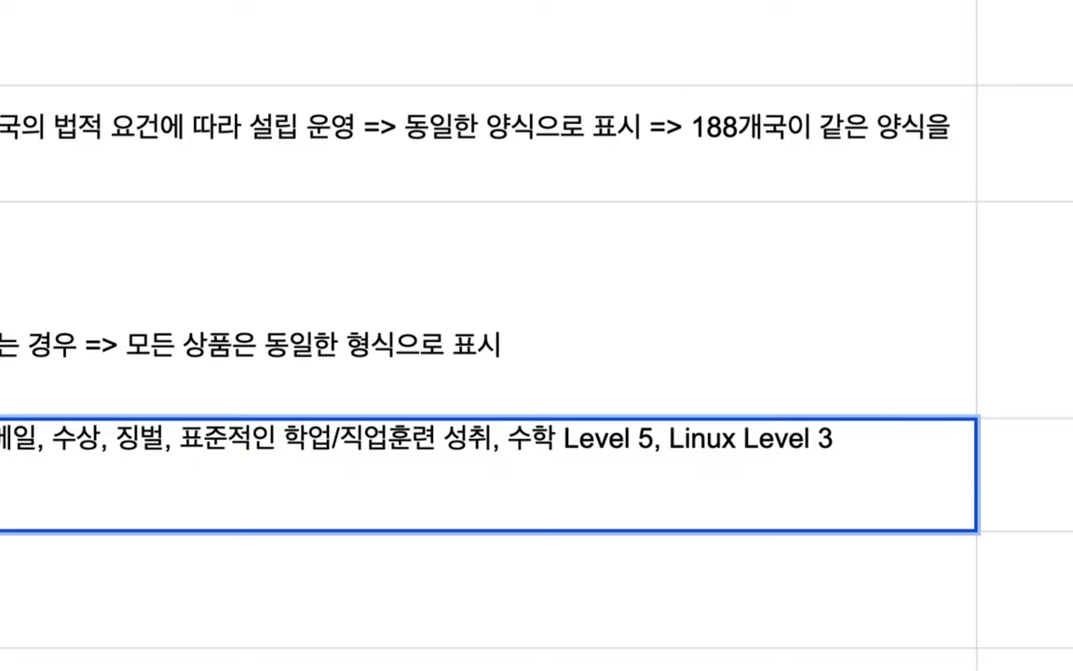
left_click_drag(507, 438, 682, 438)
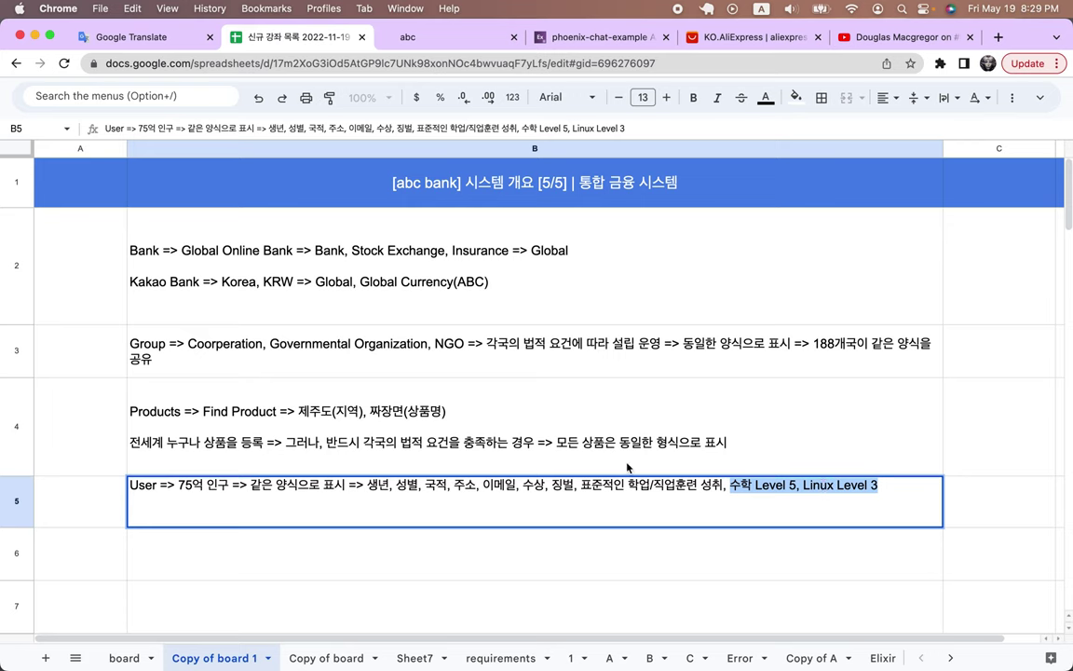
left_click(56, 396)
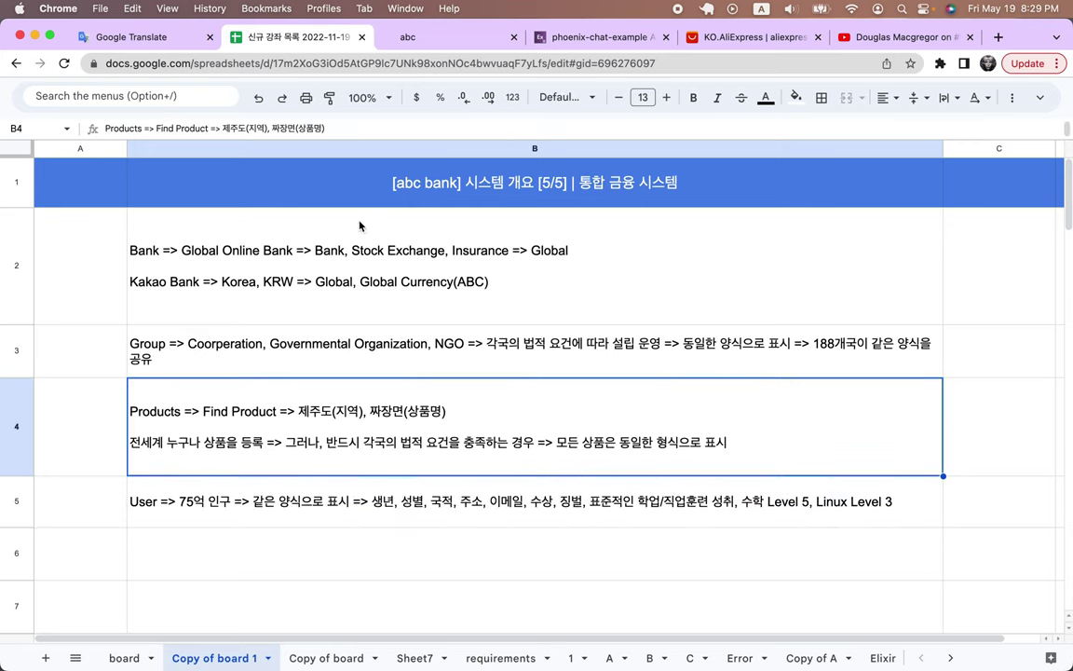
Switch to the abc web app and look over the product page with its history graph sections.
left_click(434, 39)
scroll(382, 264, "up", 10)
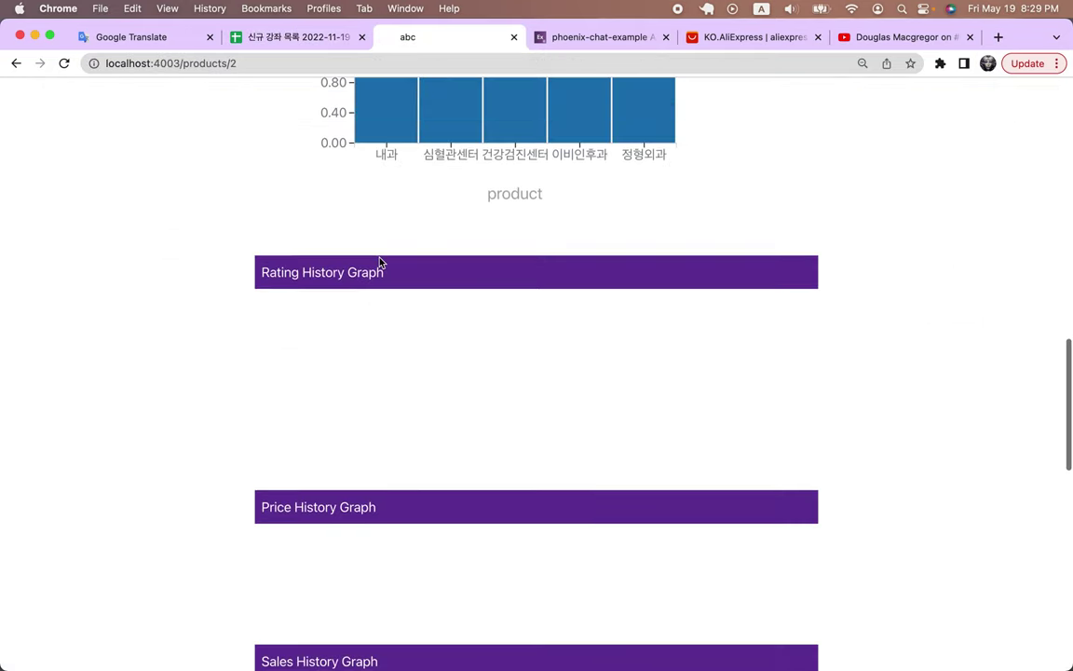
scroll(380, 263, "down", 1)
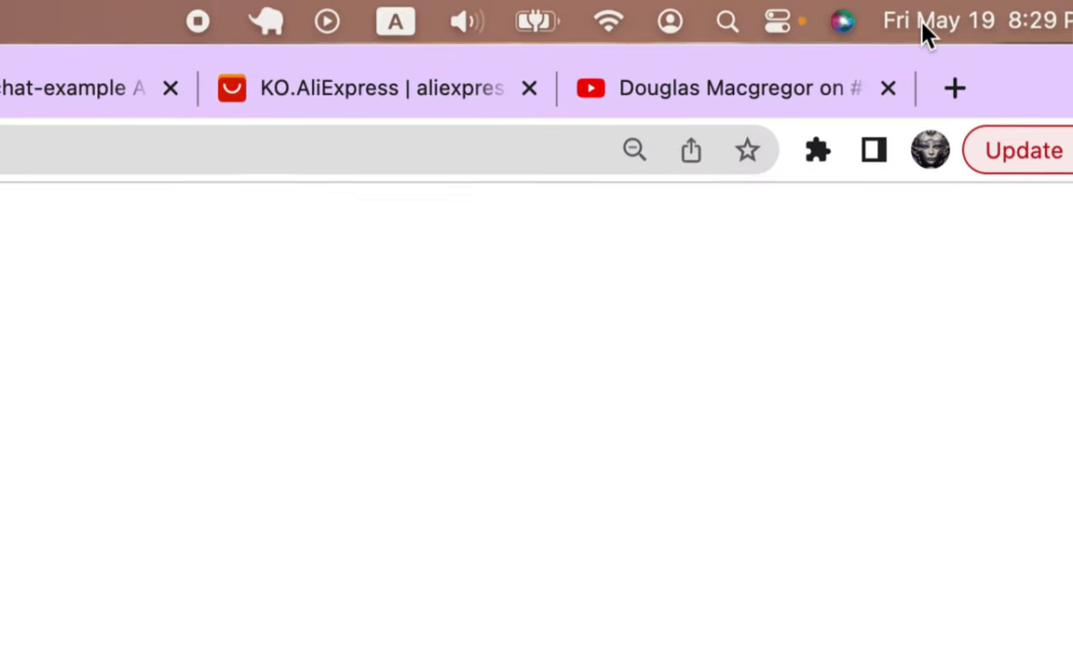
Switch to Visual Studio Code and look through the live view folders of the 0513_ABC project.
key("ctrl+Right")
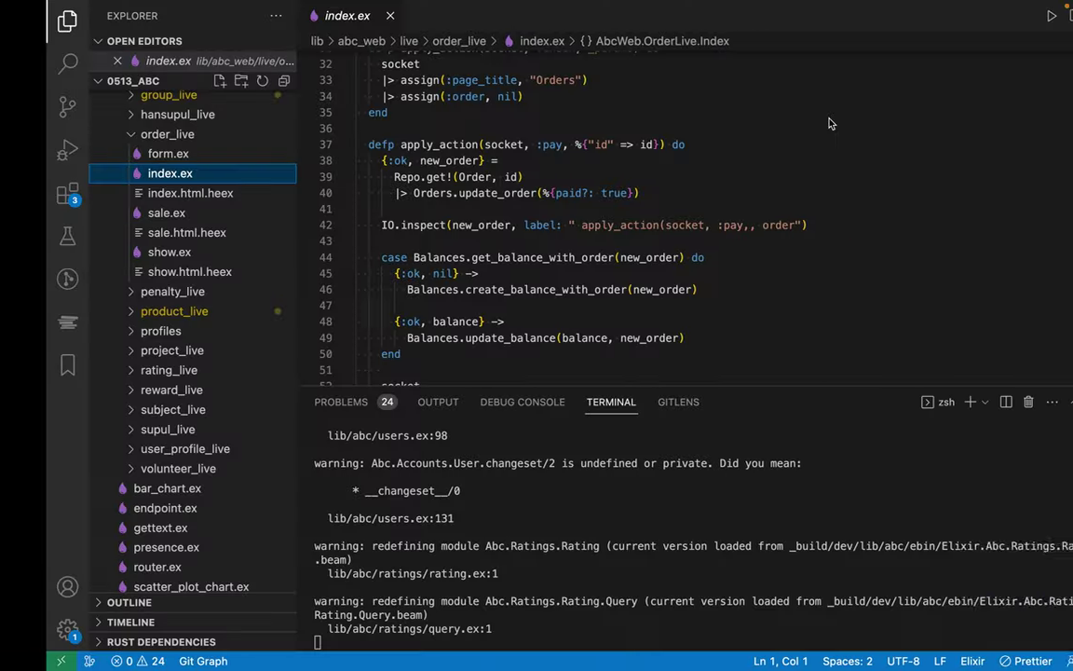
scroll(174, 255, "up", 5)
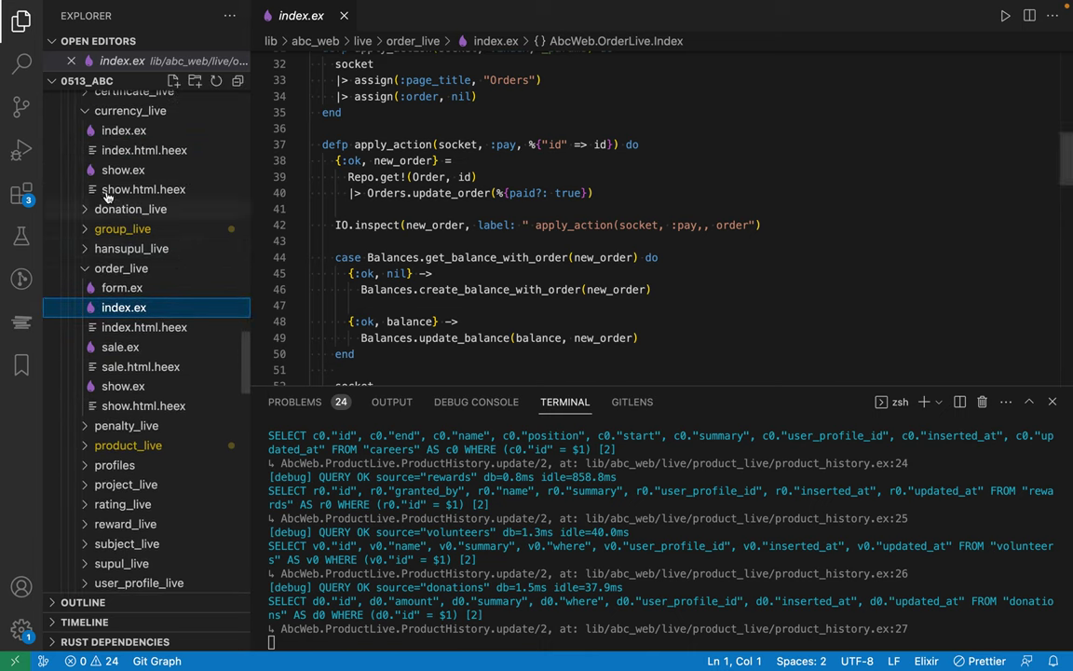
scroll(140, 326, "down", 3)
scroll(140, 324, "down", 1)
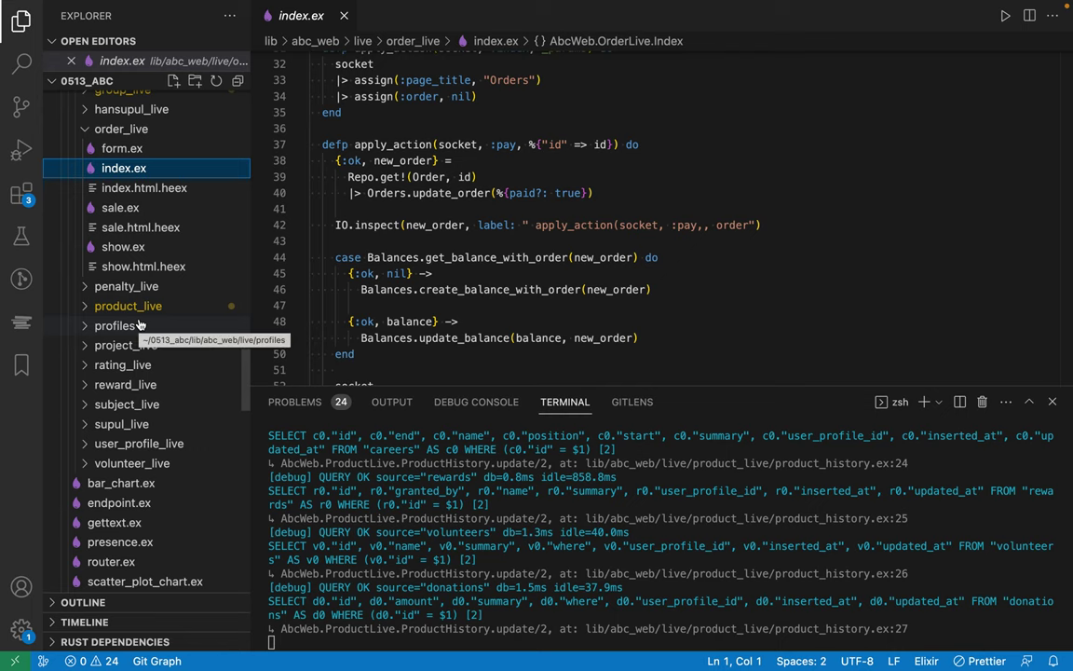
scroll(140, 324, "down", 2)
scroll(140, 324, "up", 3)
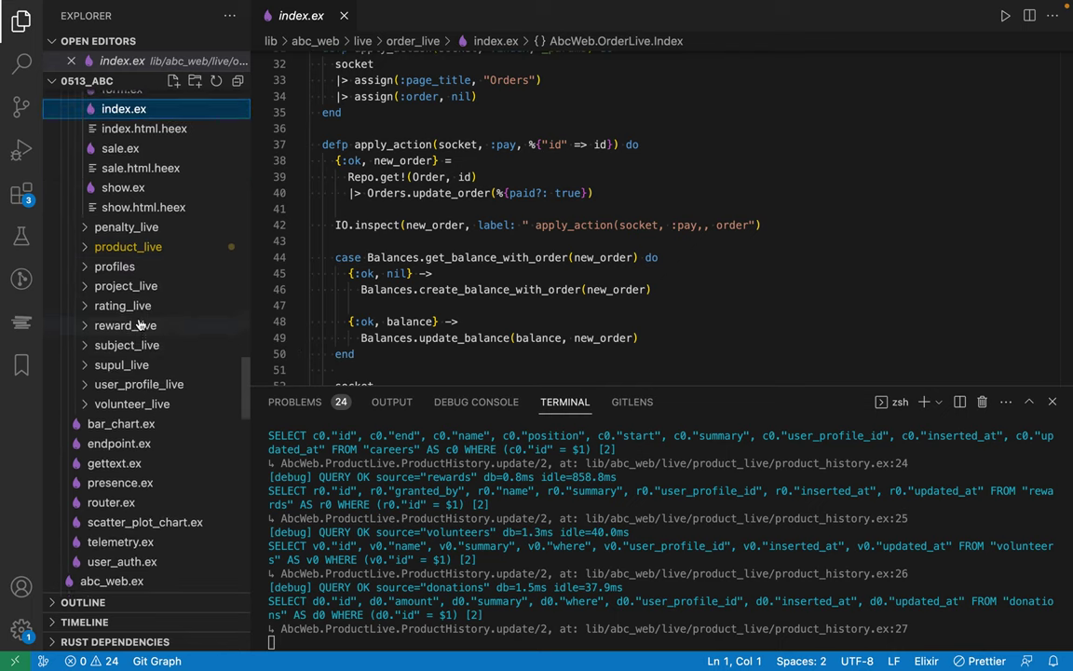
View the abc web app's Bank page with the account balances and compare it with the project's folder list.
key("ctrl+Left")
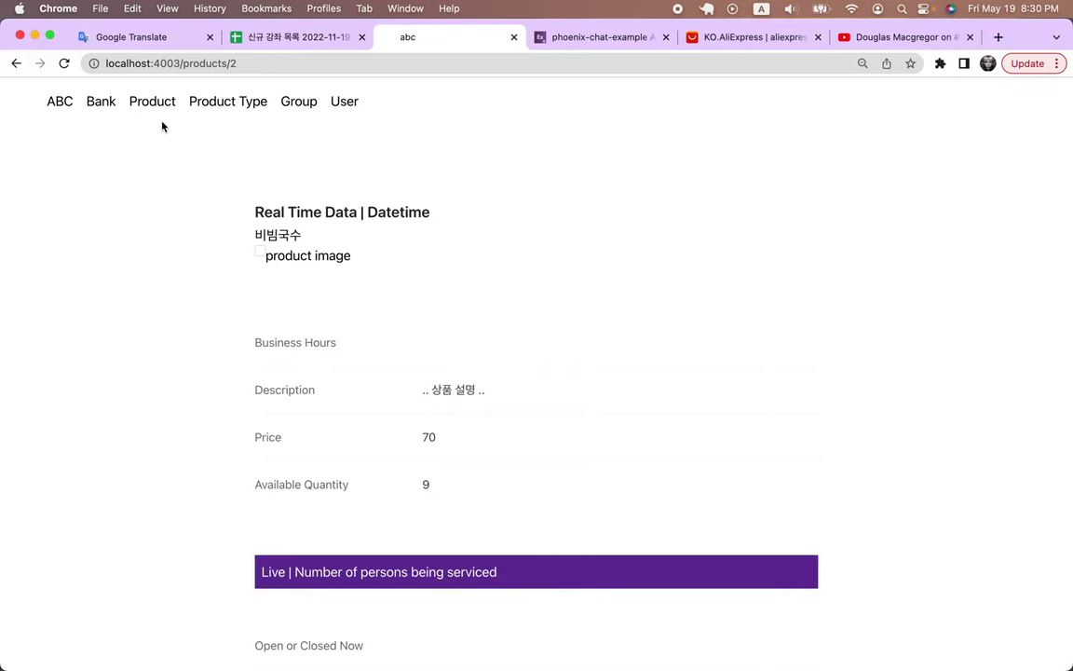
left_click(108, 102)
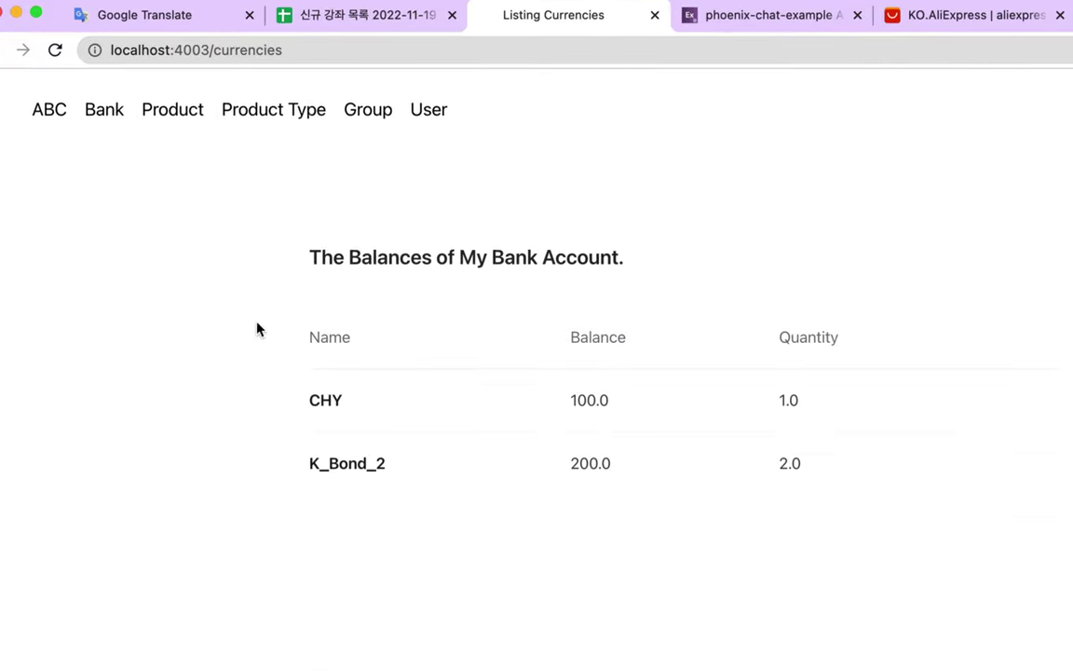
key("ctrl+Right")
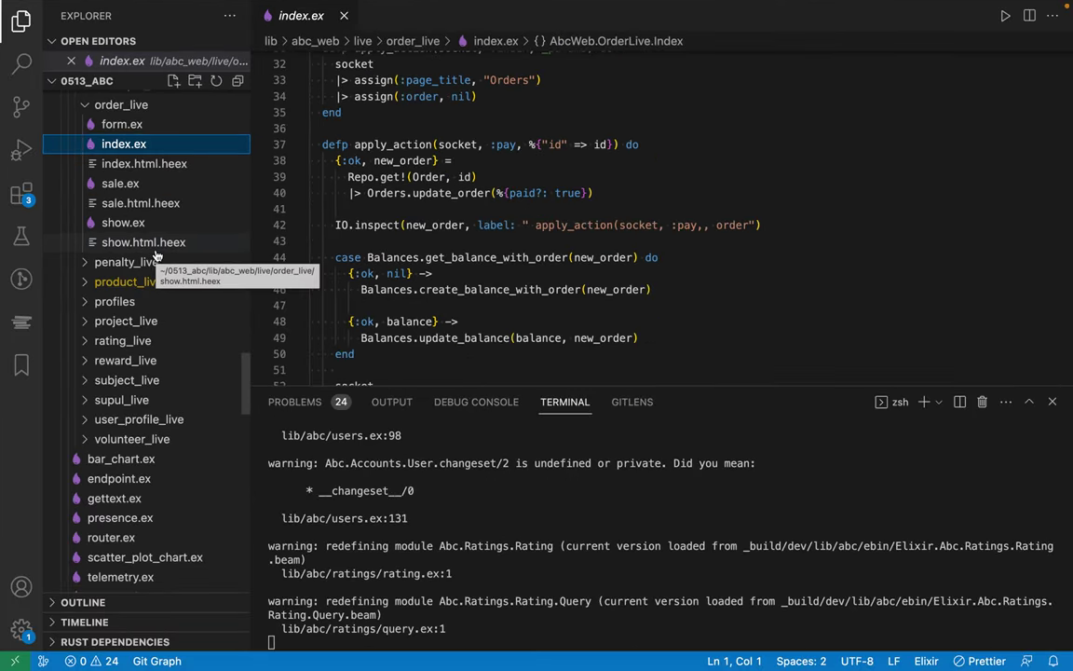
key("ctrl+Left")
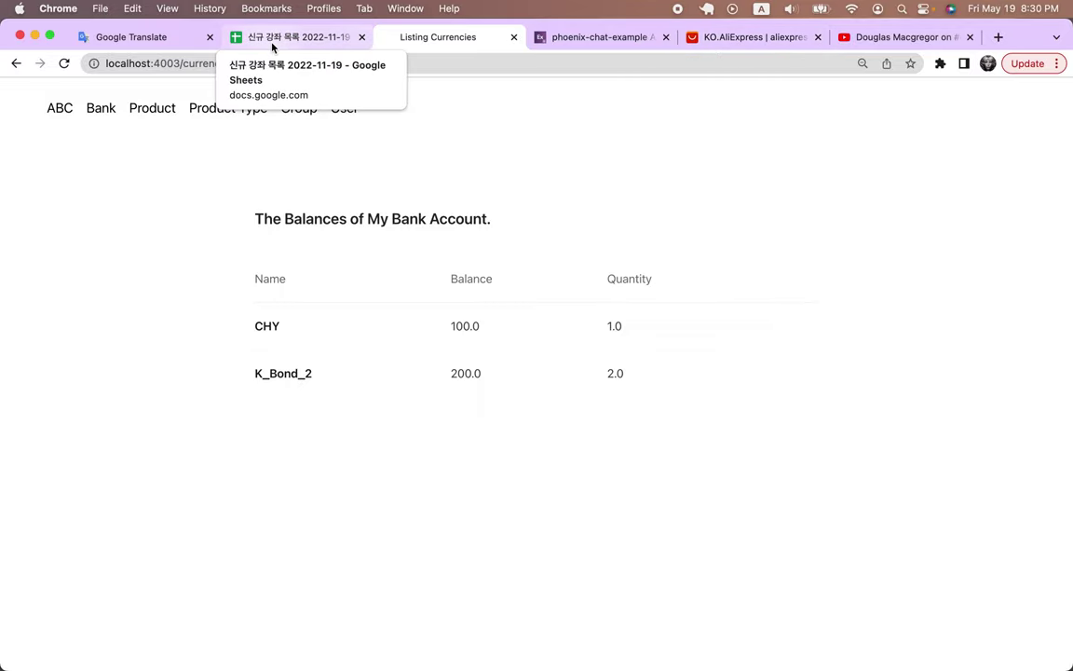
Revisit the system overview spreadsheet and switch to the AliExpress home page for comparison.
left_click(305, 41)
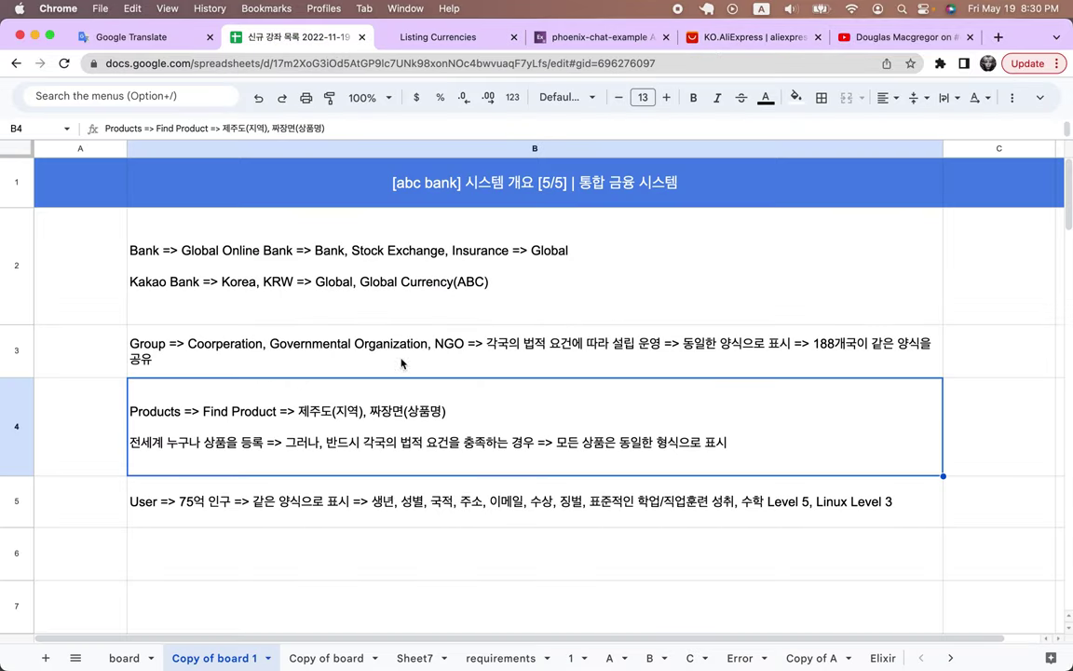
left_click(686, 37)
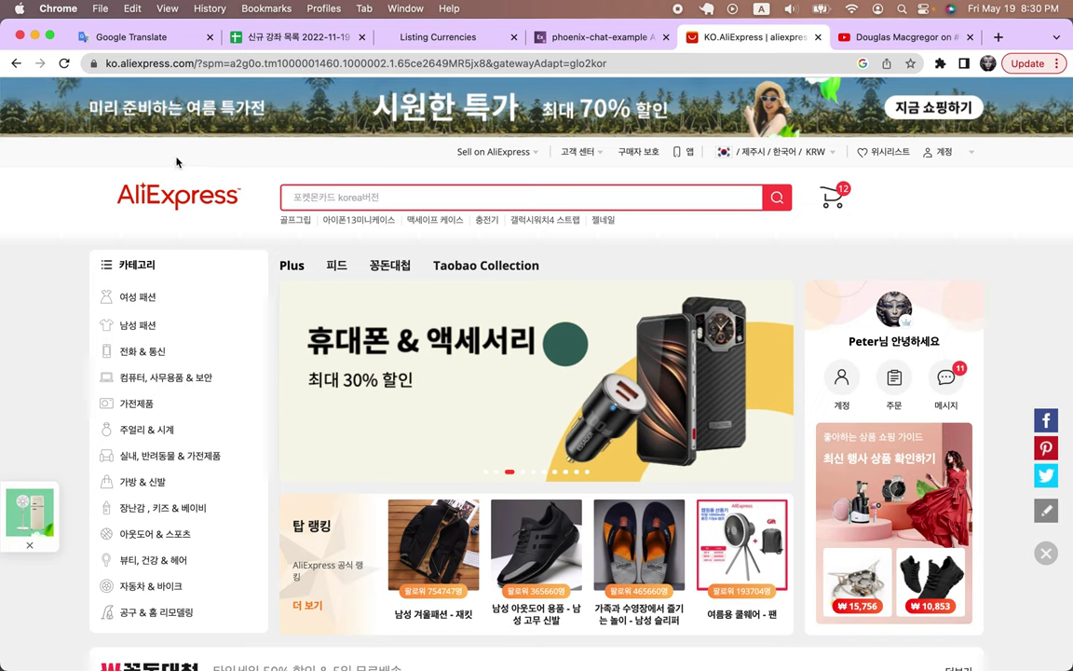
Look over the AliExpress home page, from the header with wishlist and cart to the discounted product sections.
scroll(436, 232, "down", 4)
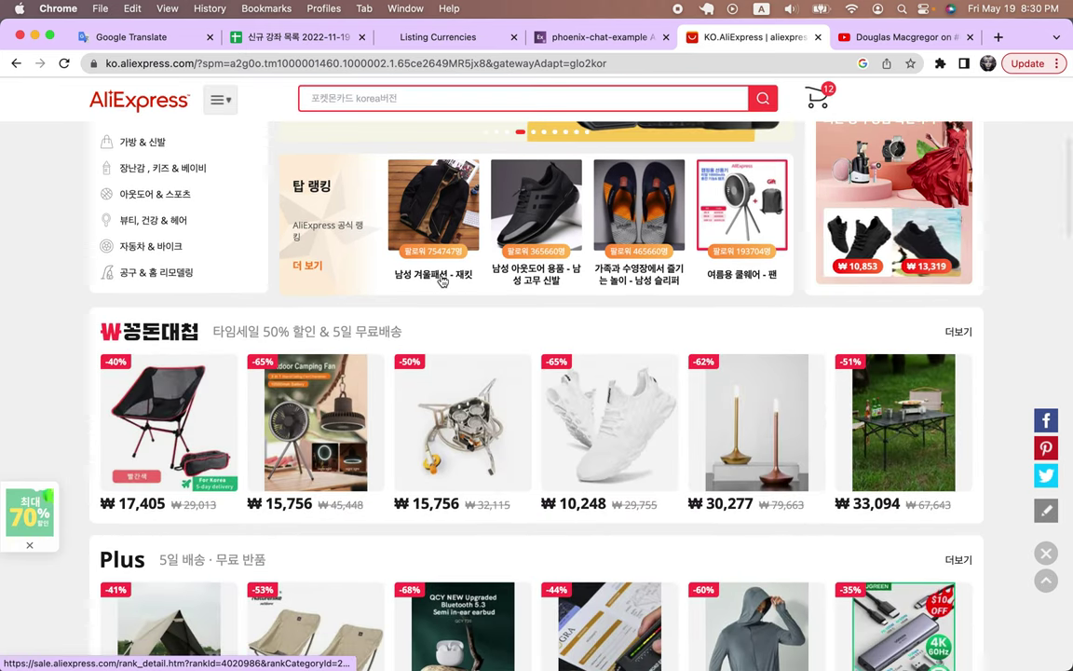
scroll(442, 282, "up", 5)
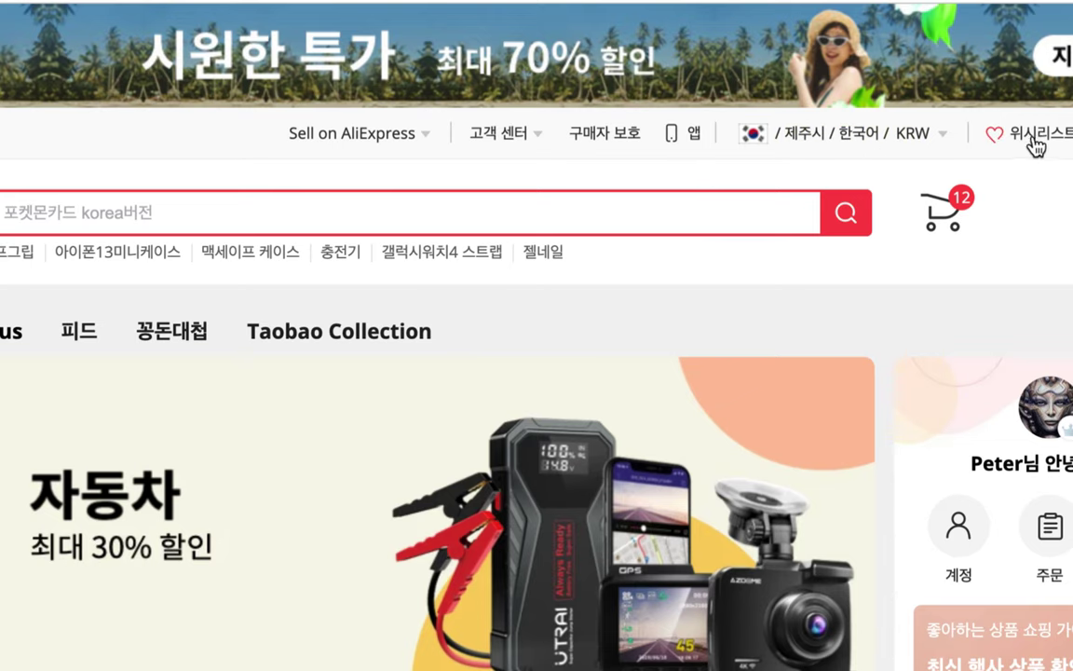
mouse_move(1063, 137)
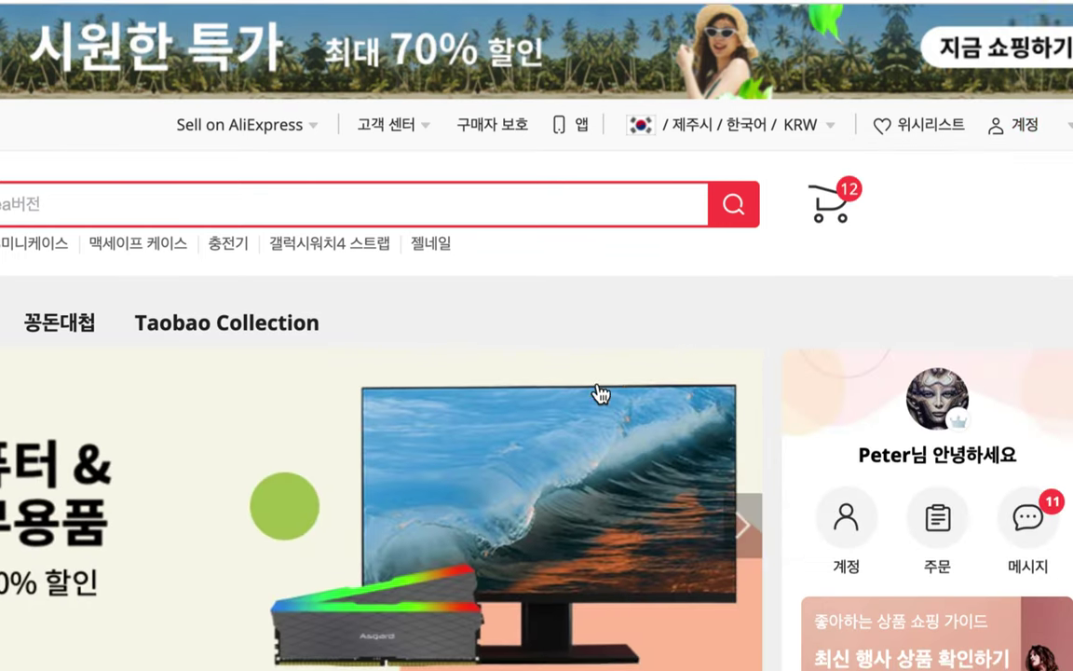
scroll(596, 390, "down", 5)
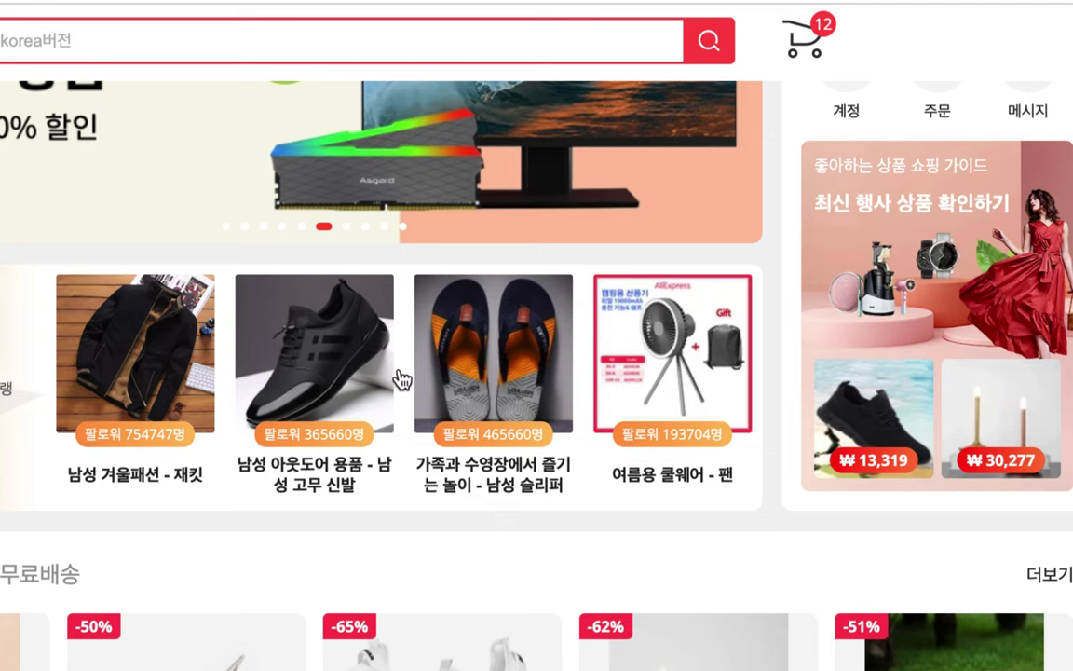
scroll(568, 426, "down", 4)
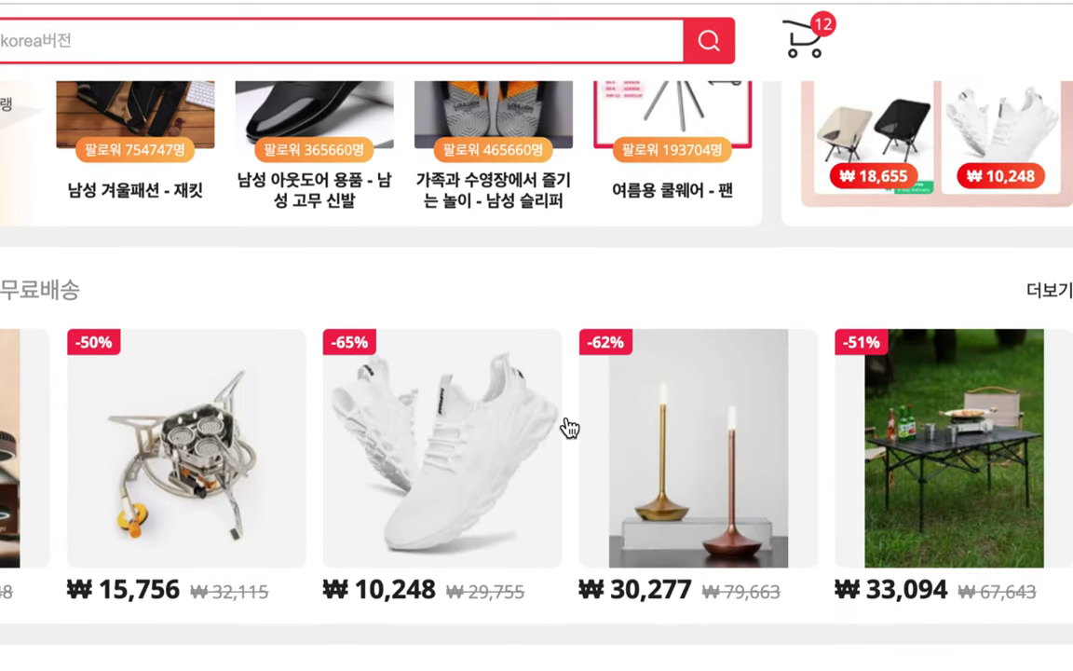
scroll(568, 427, "down", 1)
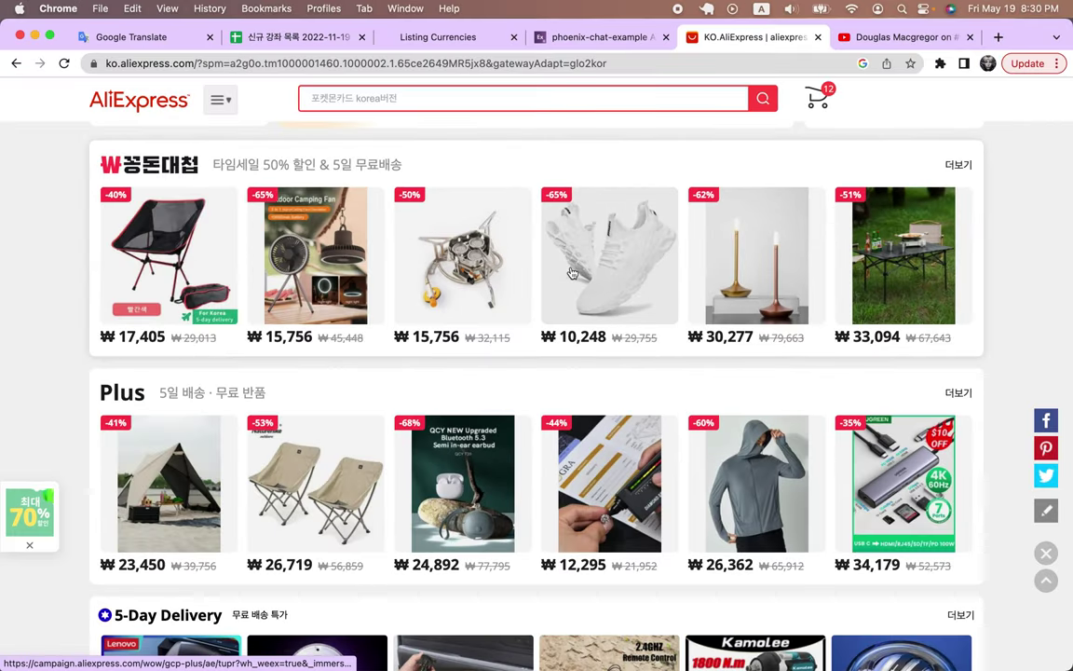
scroll(360, 370, "up", 5)
scroll(572, 272, "up", 3)
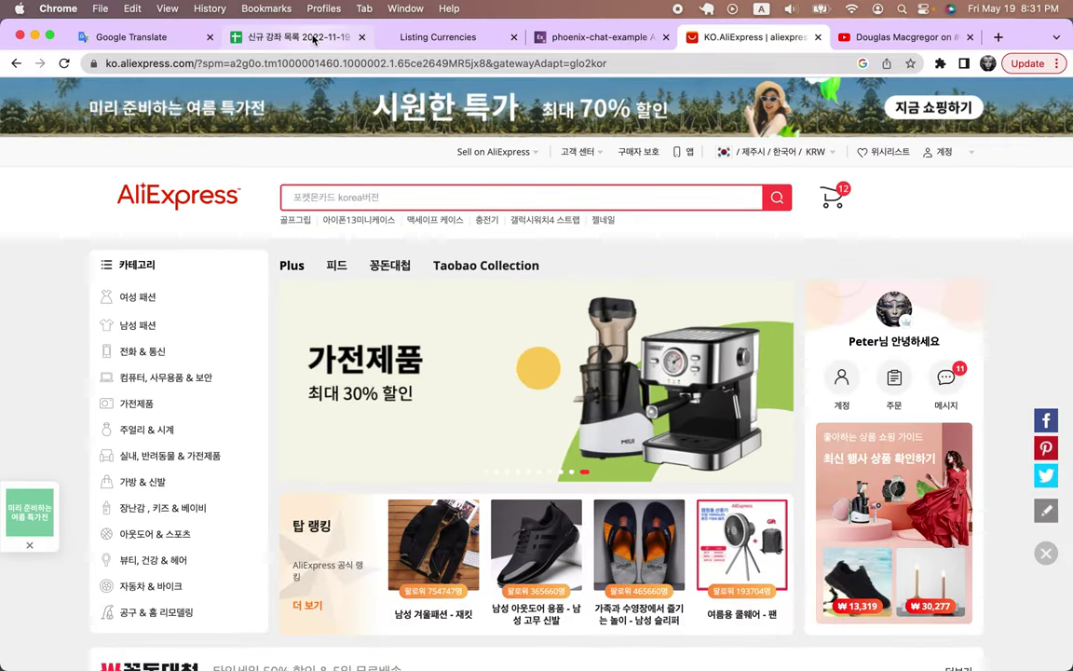
Return to the system overview spreadsheet and begin cell B6 below the User row with "Aliexpress => 2023.5 =".
left_click(314, 37)
left_click(160, 539)
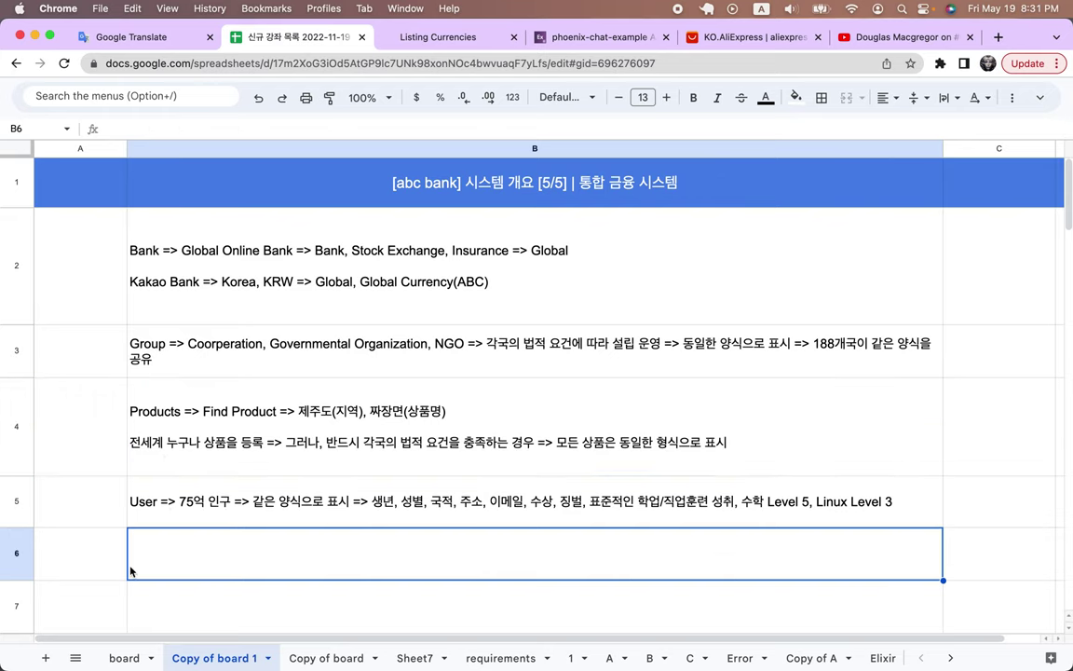
scroll(130, 558, "down", 3)
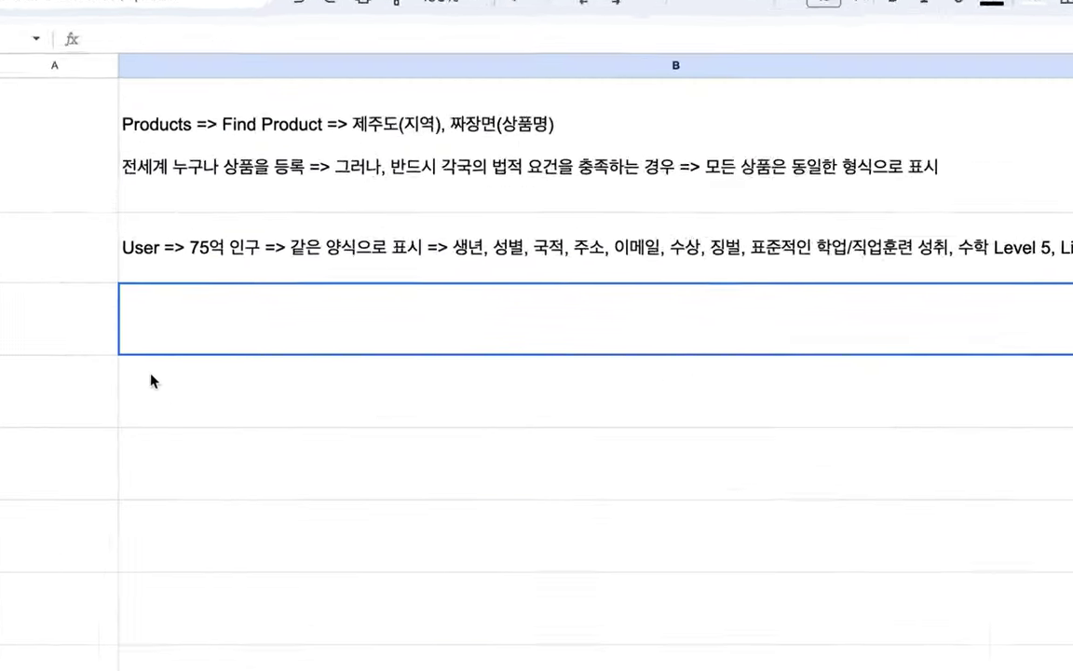
double_click(191, 319)
type("Ali")
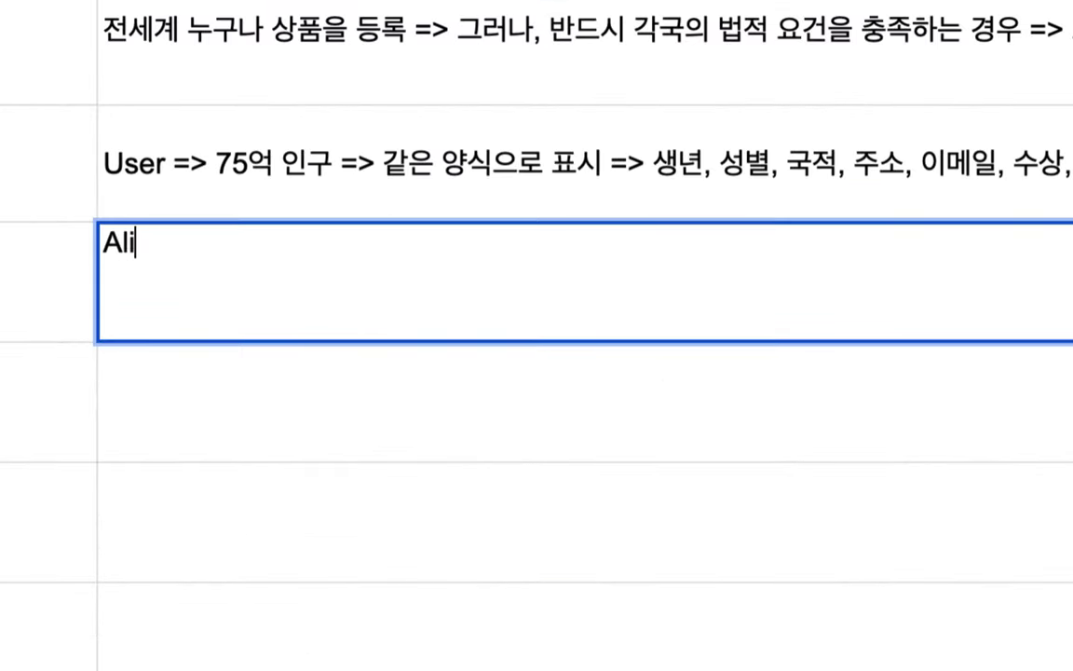
type("express ")
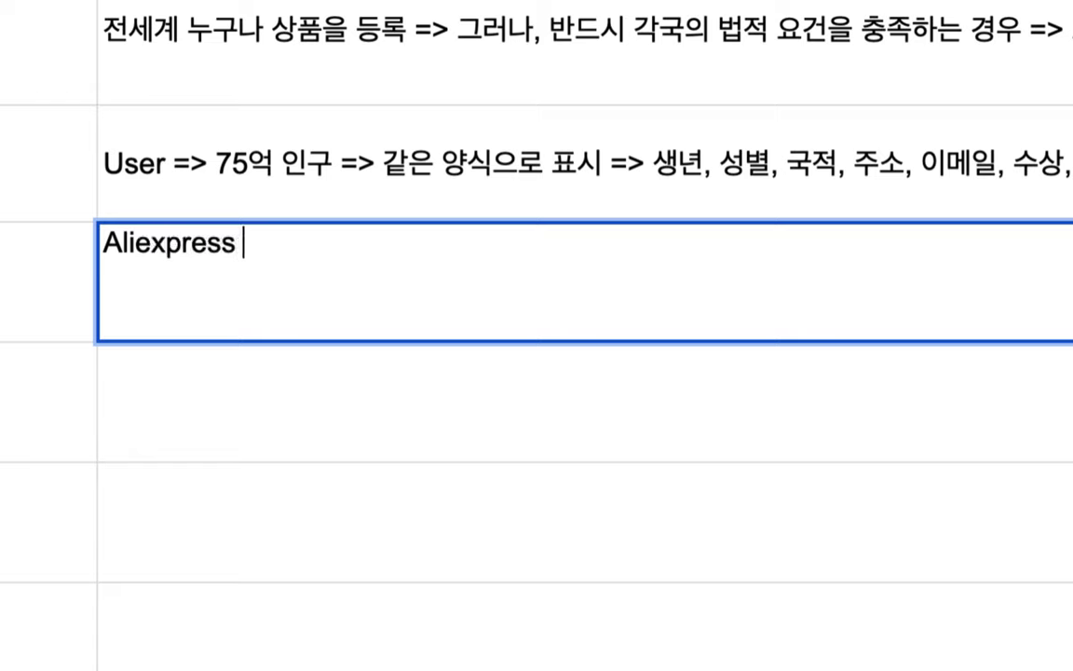
type("=> 2023su")
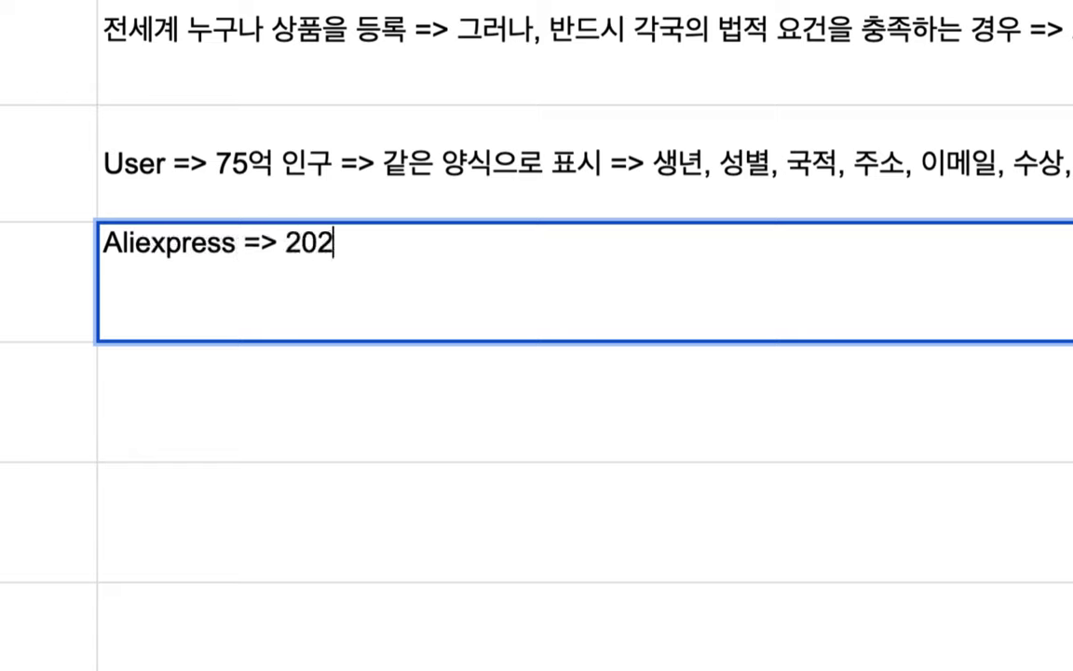
key("BackSpace")
key("BackSpace")
type(".5 =")
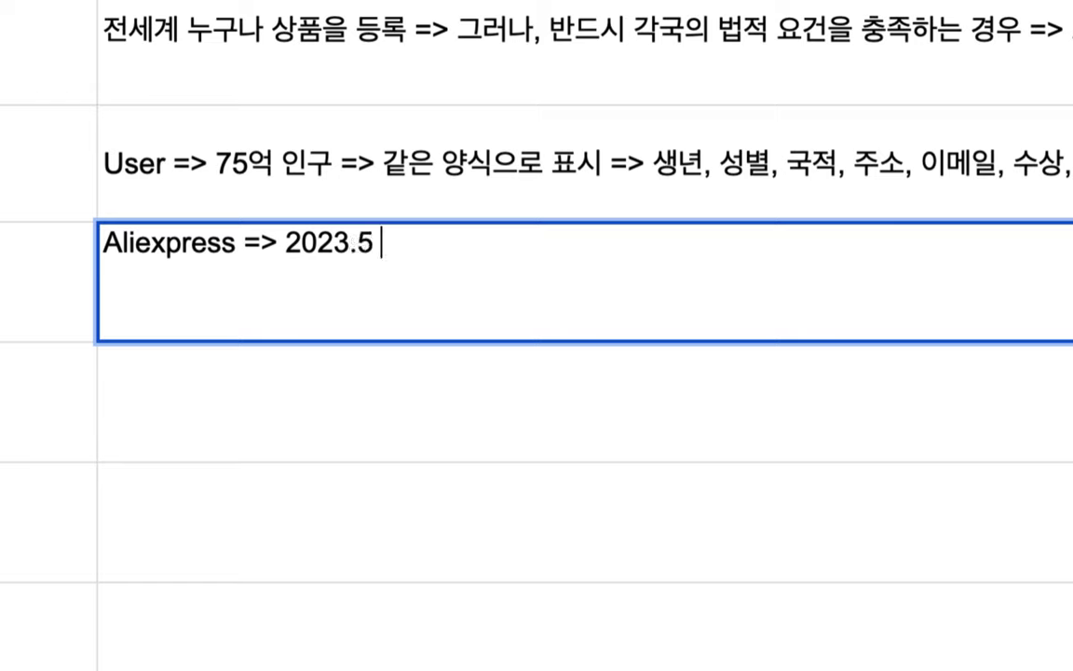